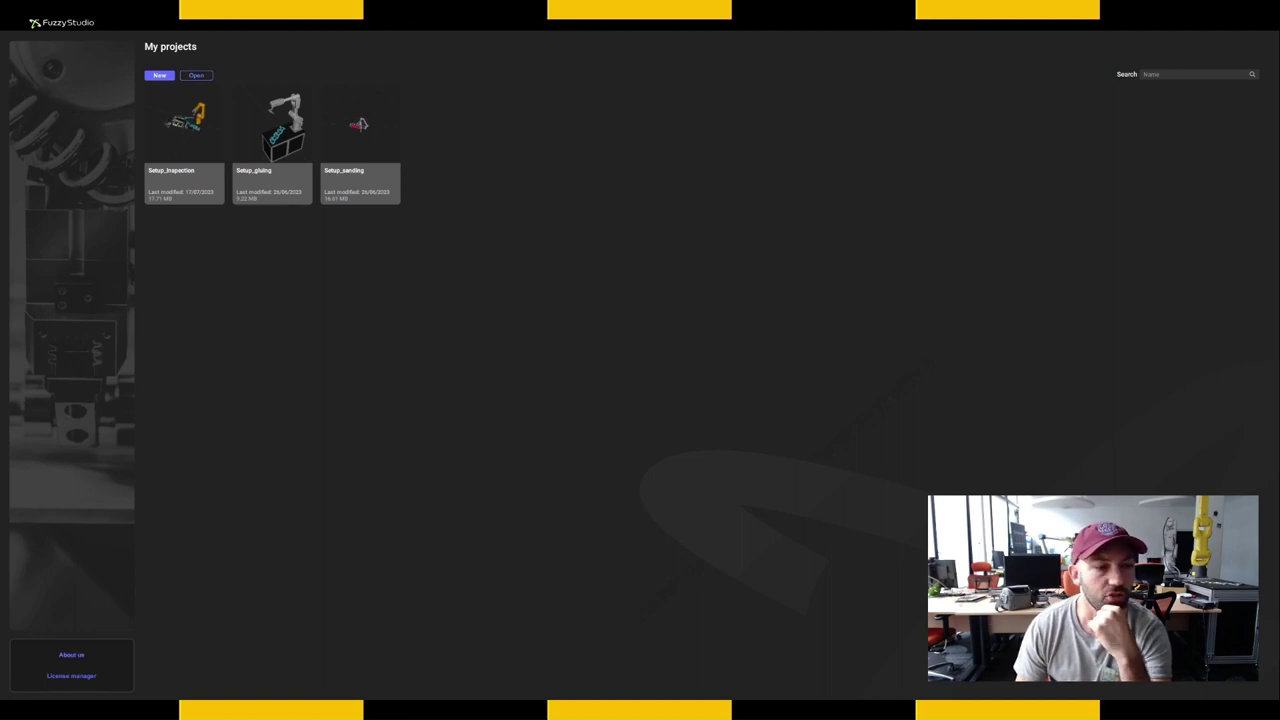
Look up the installed software version in the product information and close it again.
click(72, 655)
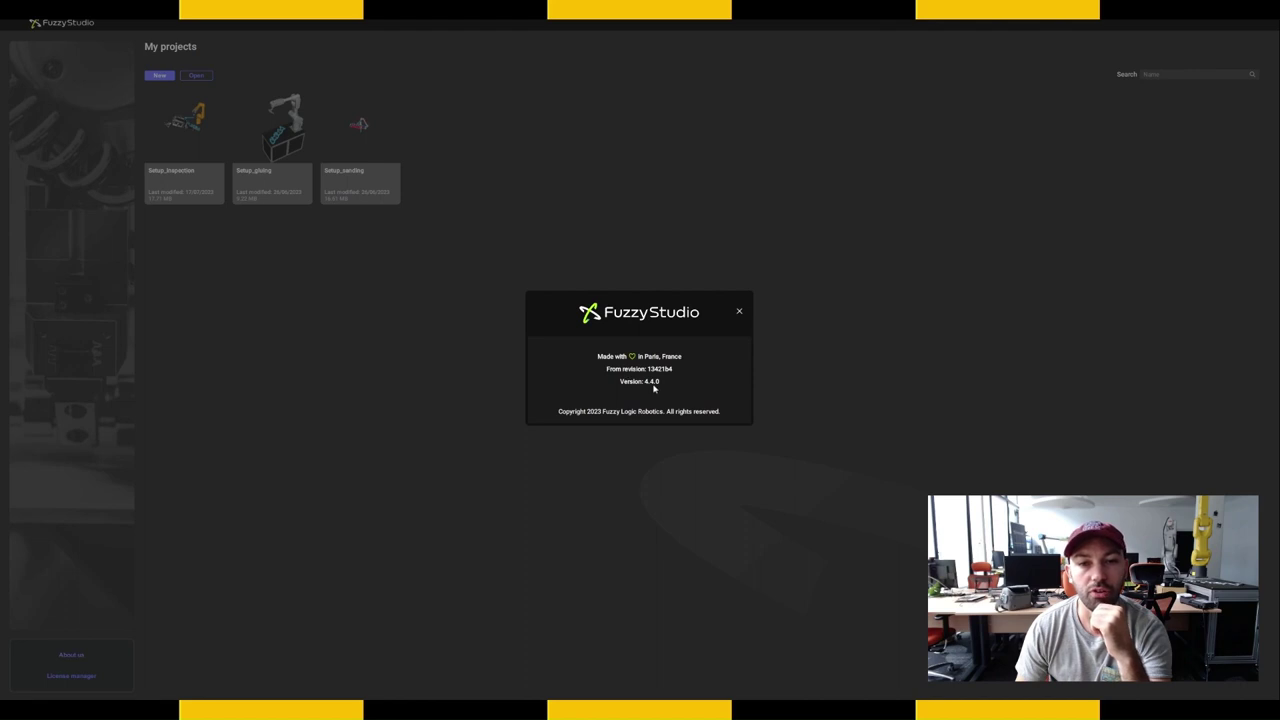
click(739, 311)
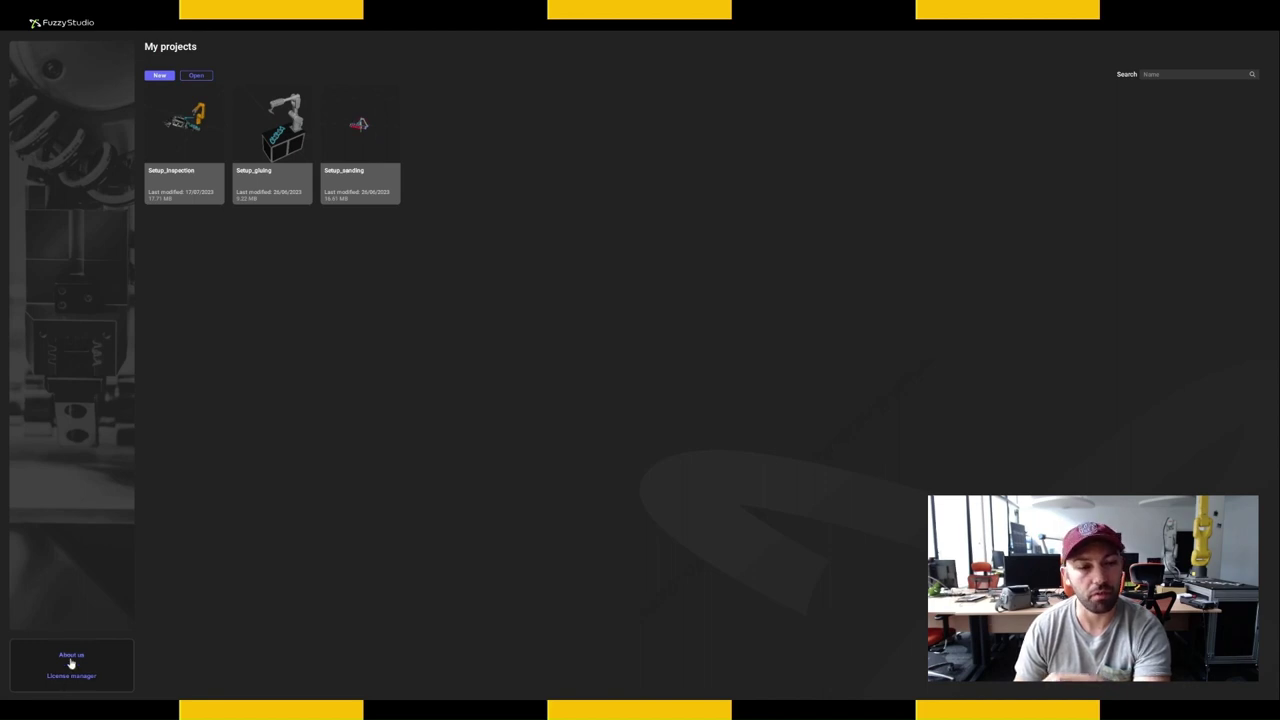
click(71, 656)
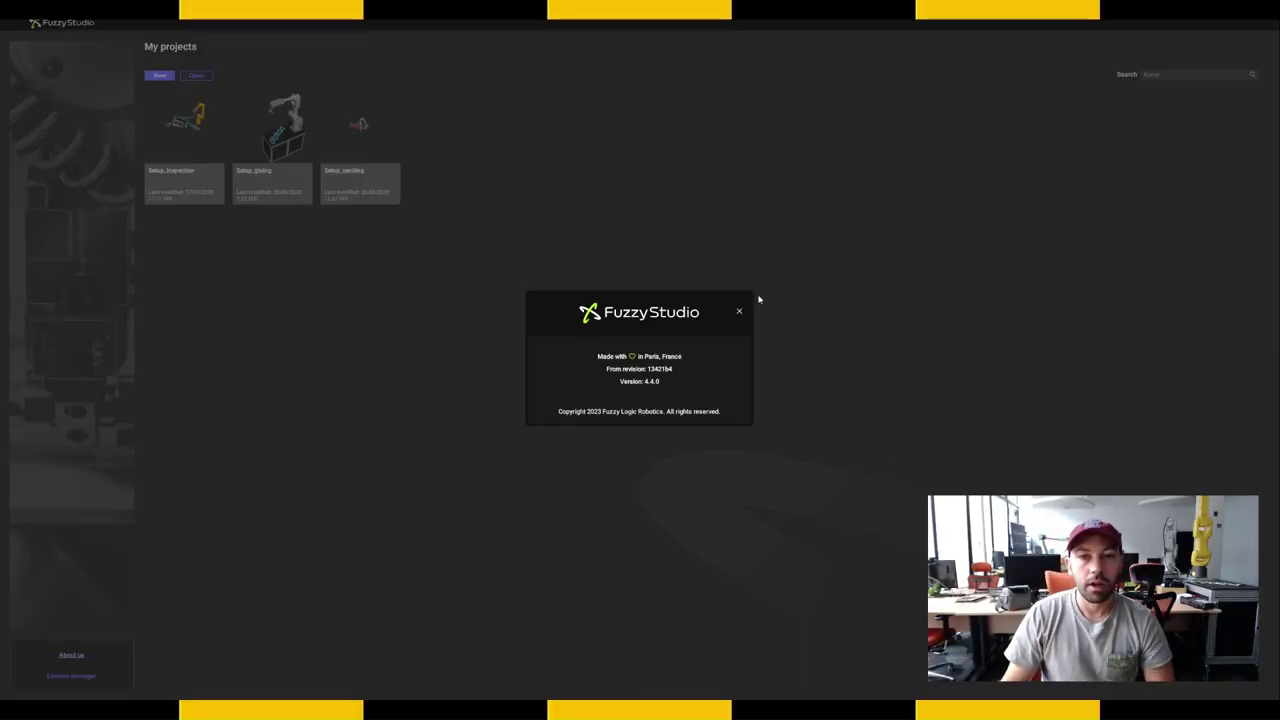
click(739, 311)
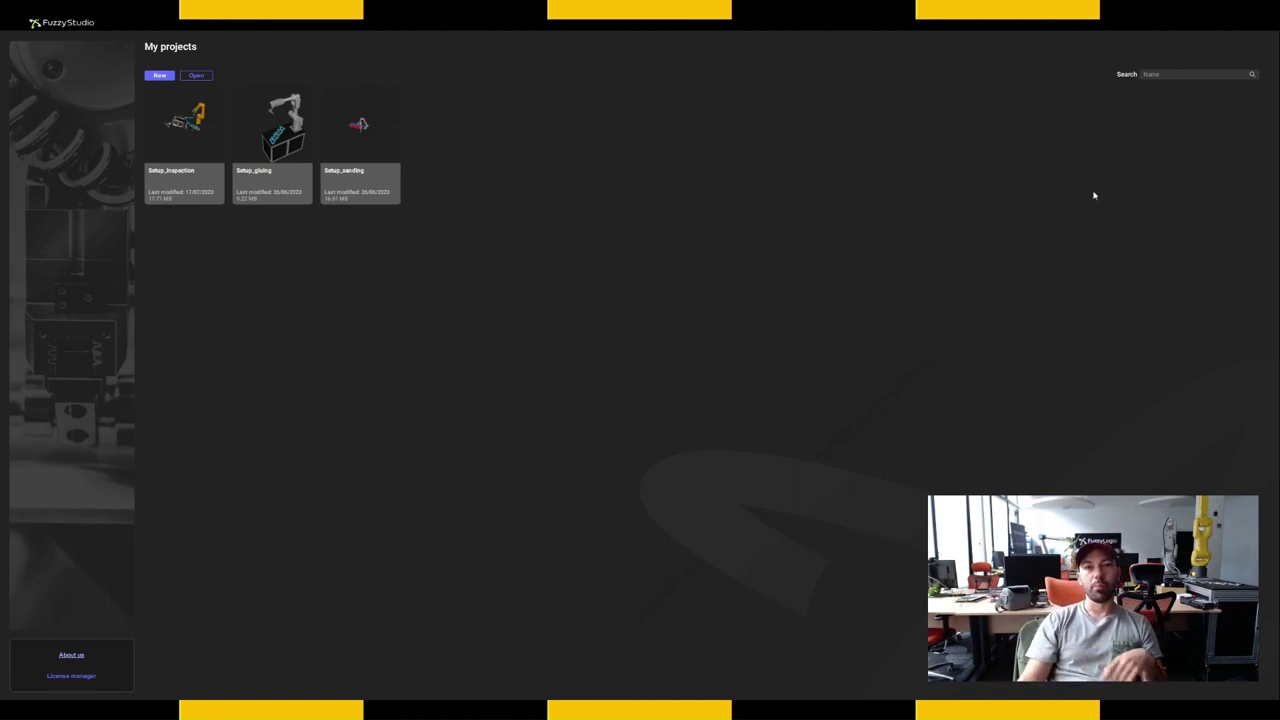
Create a new empty project.
click(1165, 75)
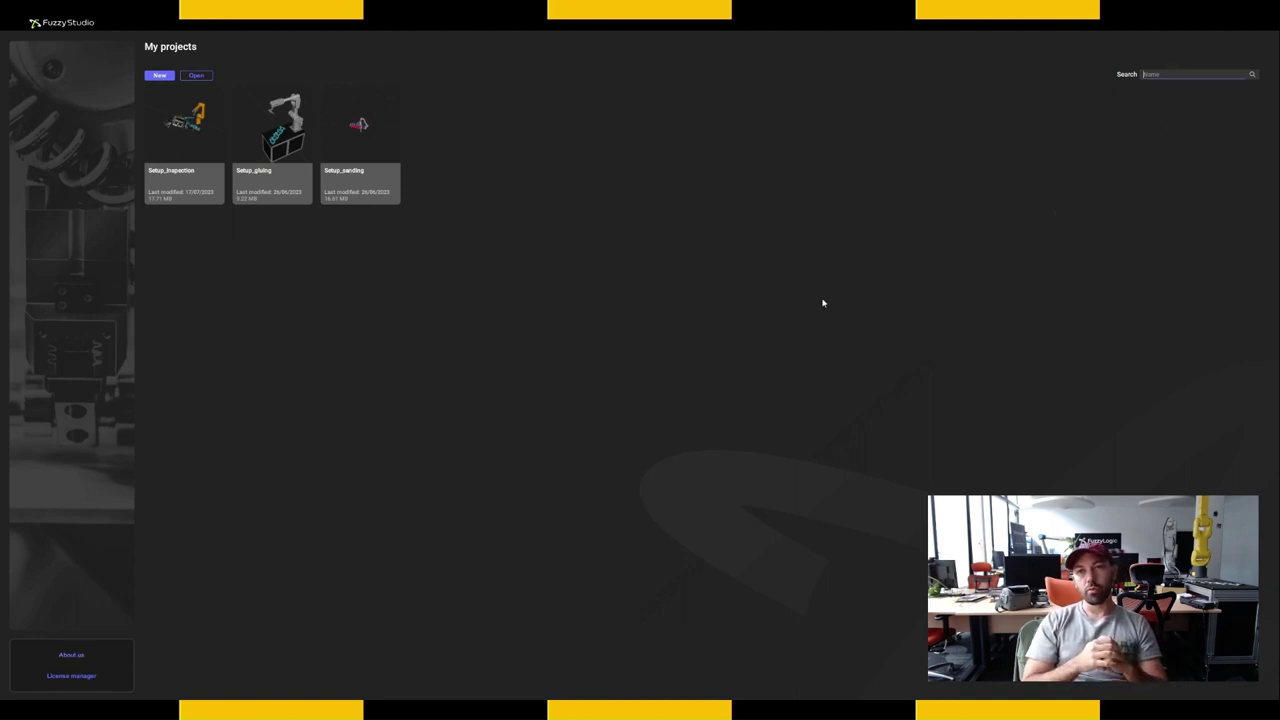
click(159, 78)
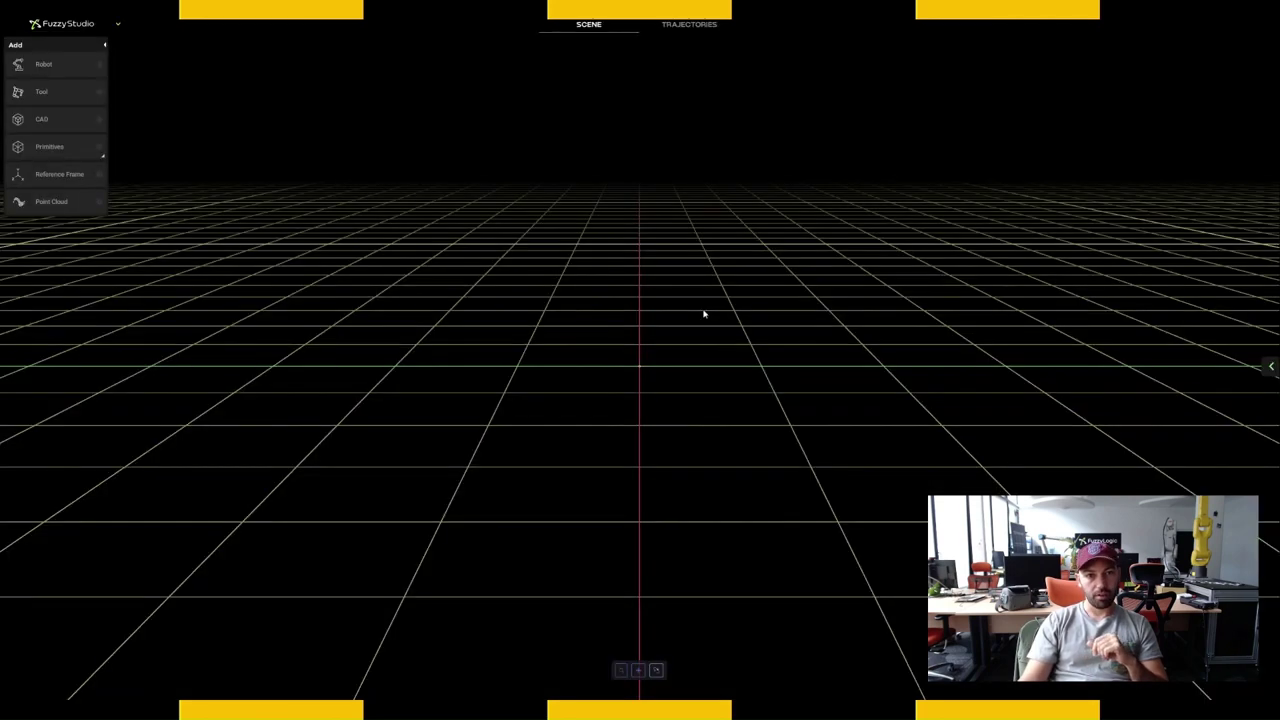
drag(839, 372, 656, 375)
scroll(656, 375, down, 3)
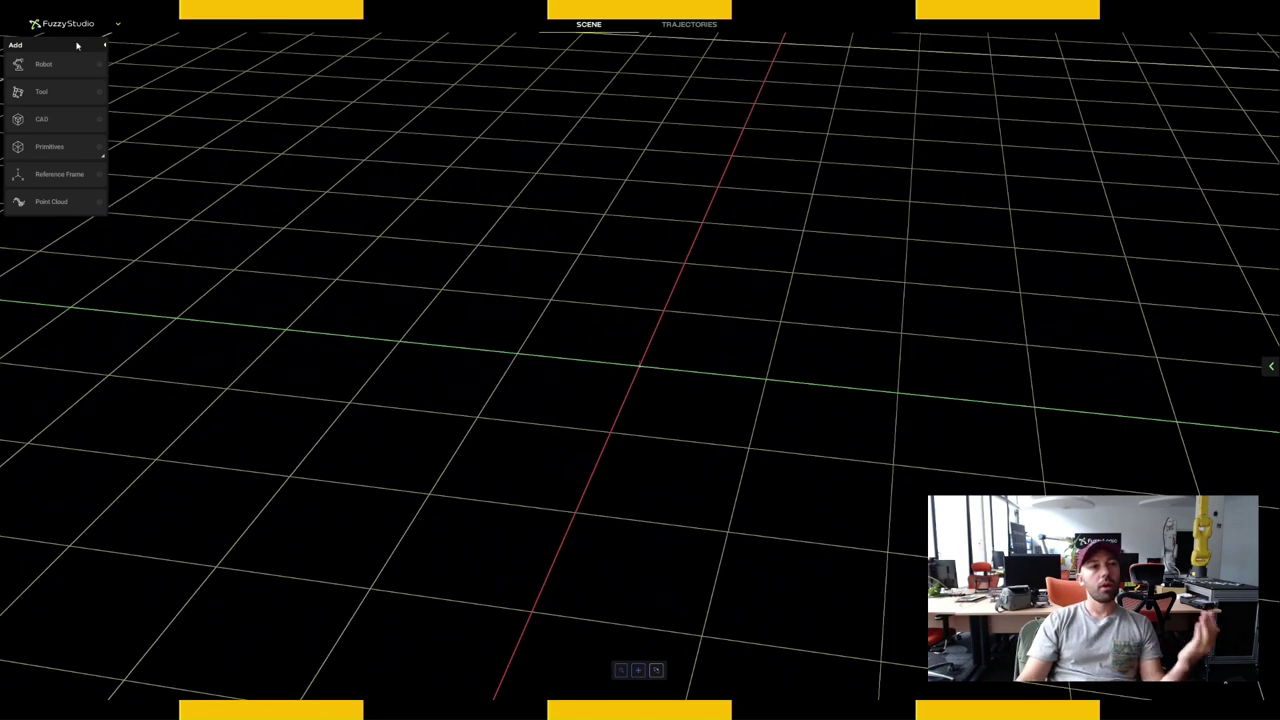
Browse the Robot Library and add the Fanuc LR Mate 200iD/7L to the scene.
click(44, 64)
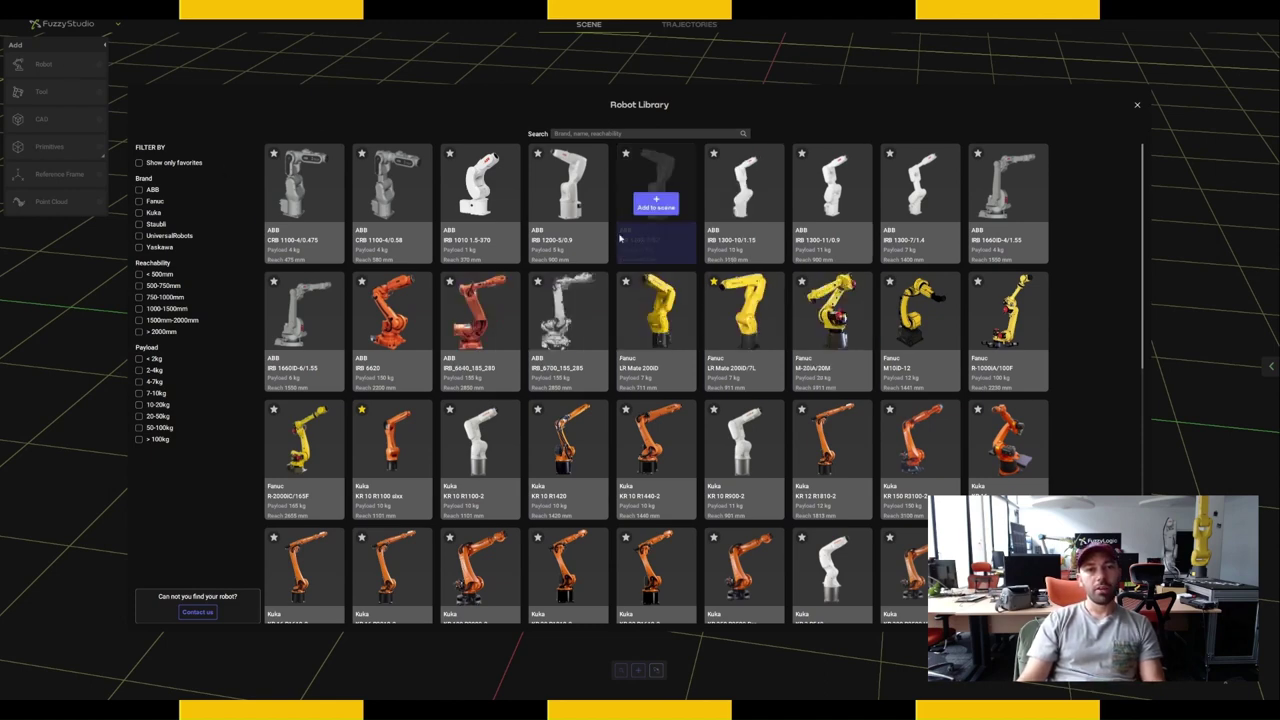
scroll(832, 330, down, 8)
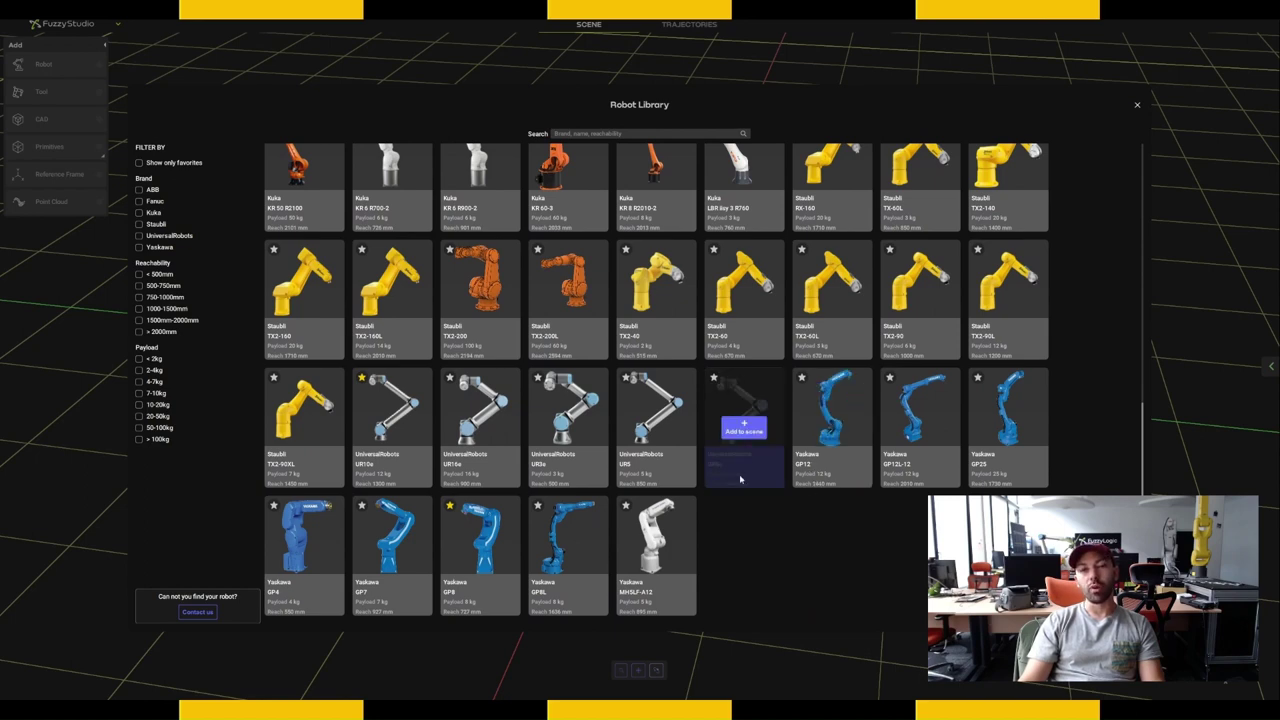
scroll(745, 478, up, 6)
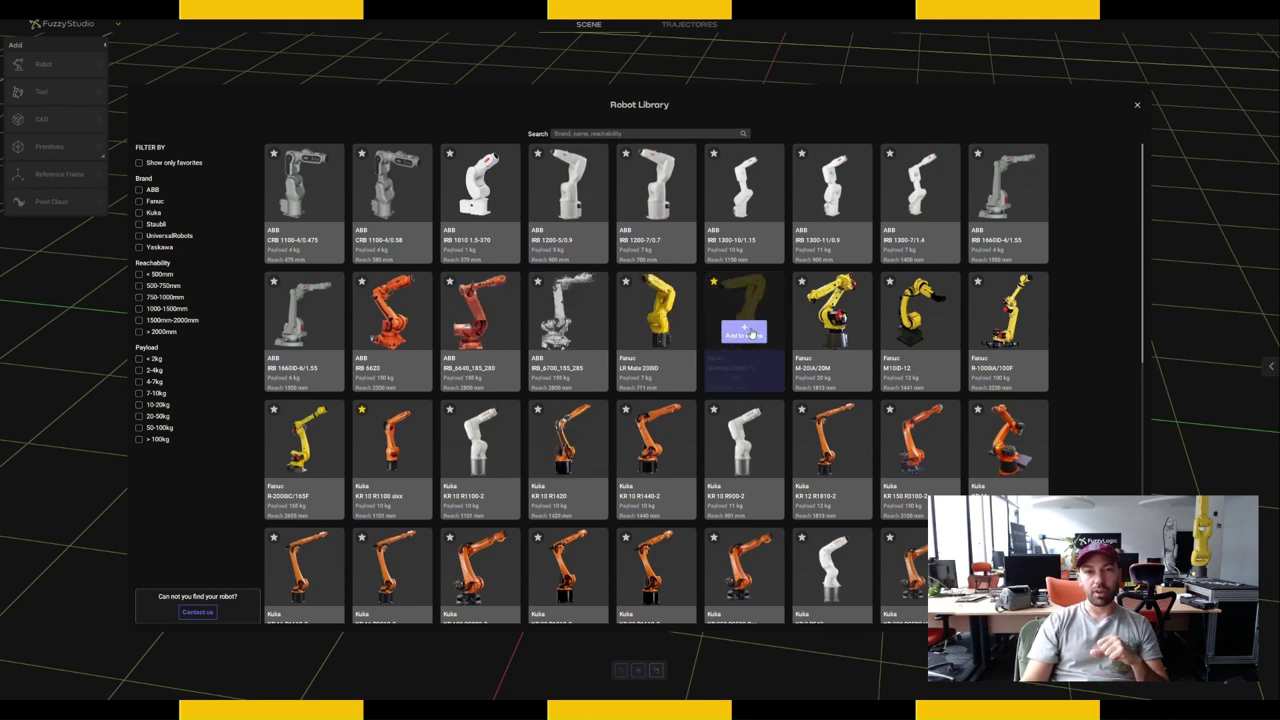
click(752, 334)
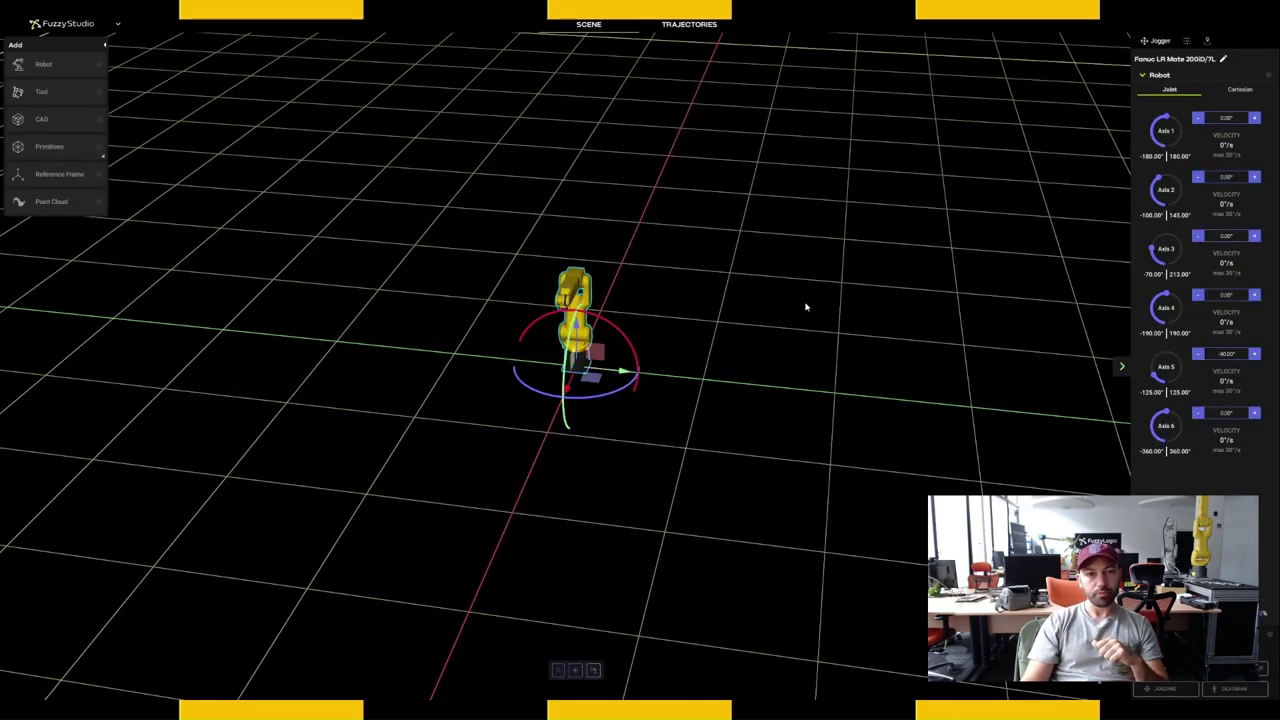
Jog the robot by its tool point, stretching the arm outward and down and bringing it back near its starting pose.
drag(805, 307, 691, 303)
scroll(620, 288, up, 3)
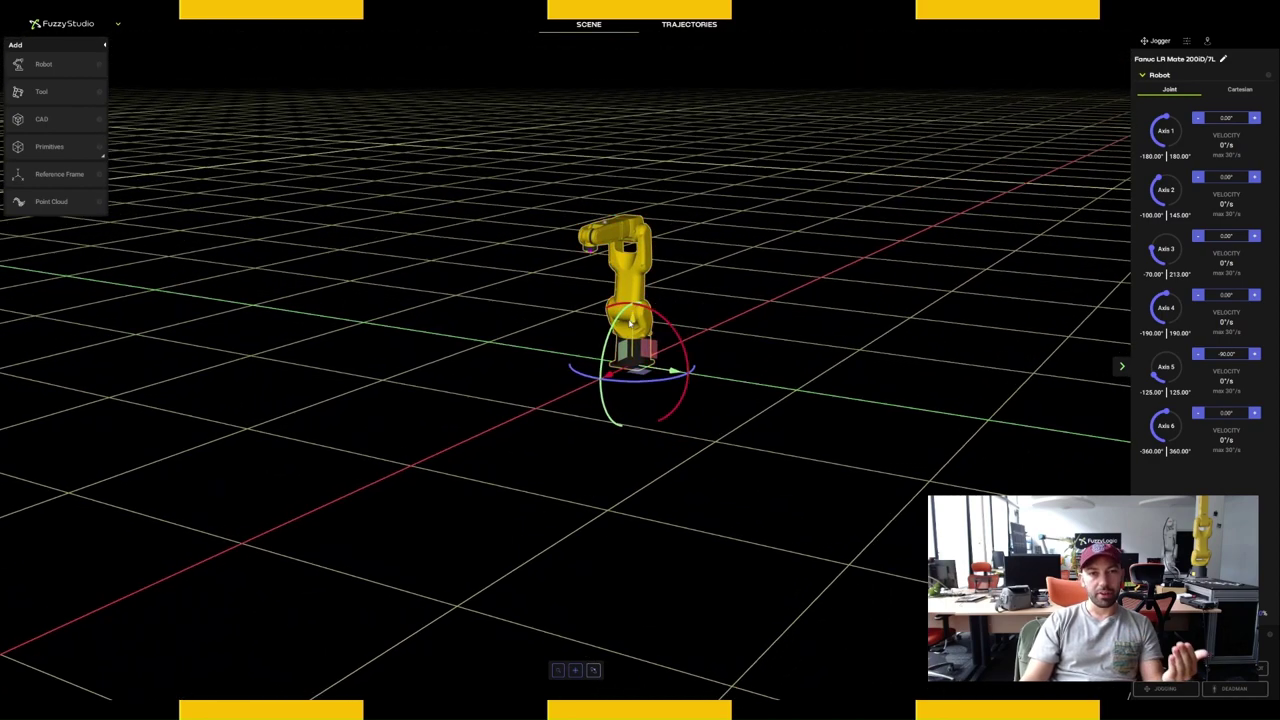
scroll(630, 323, up, 2)
drag(726, 249, 700, 299)
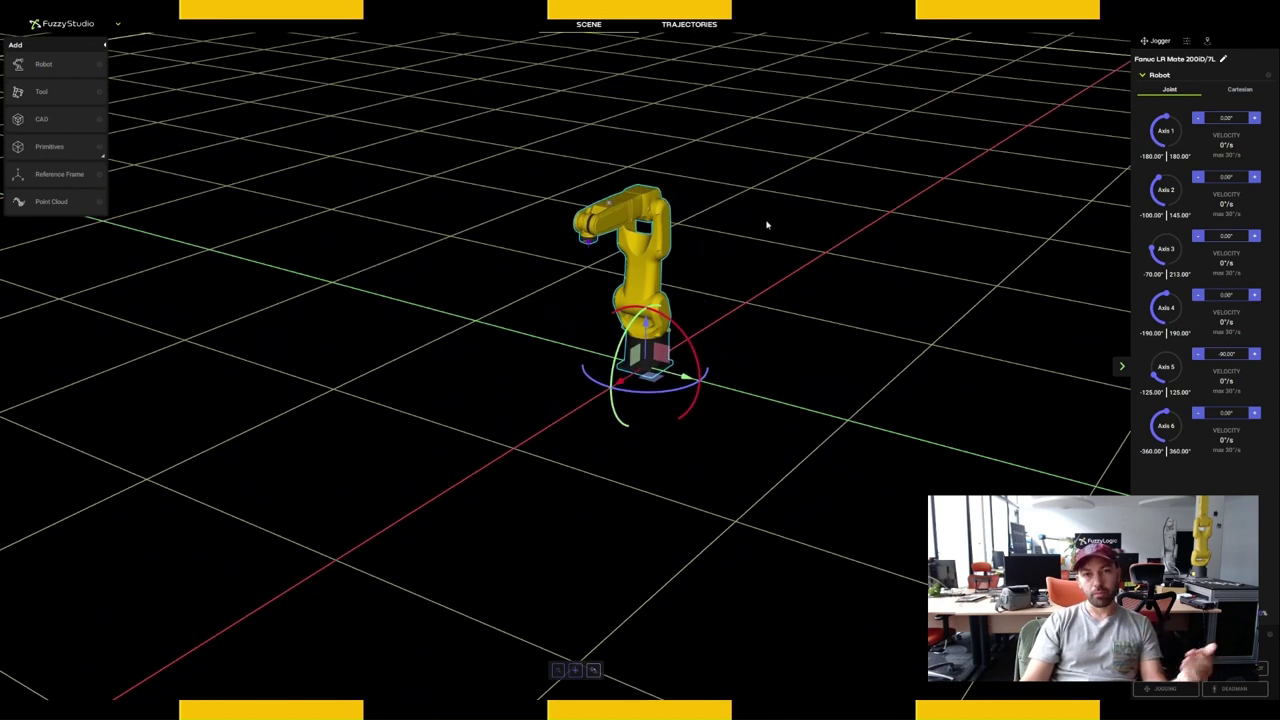
drag(648, 378, 690, 379)
mouse_move(648, 323)
mouse_down()
mouse_move(648, 301)
mouse_move(648, 322)
mouse_up()
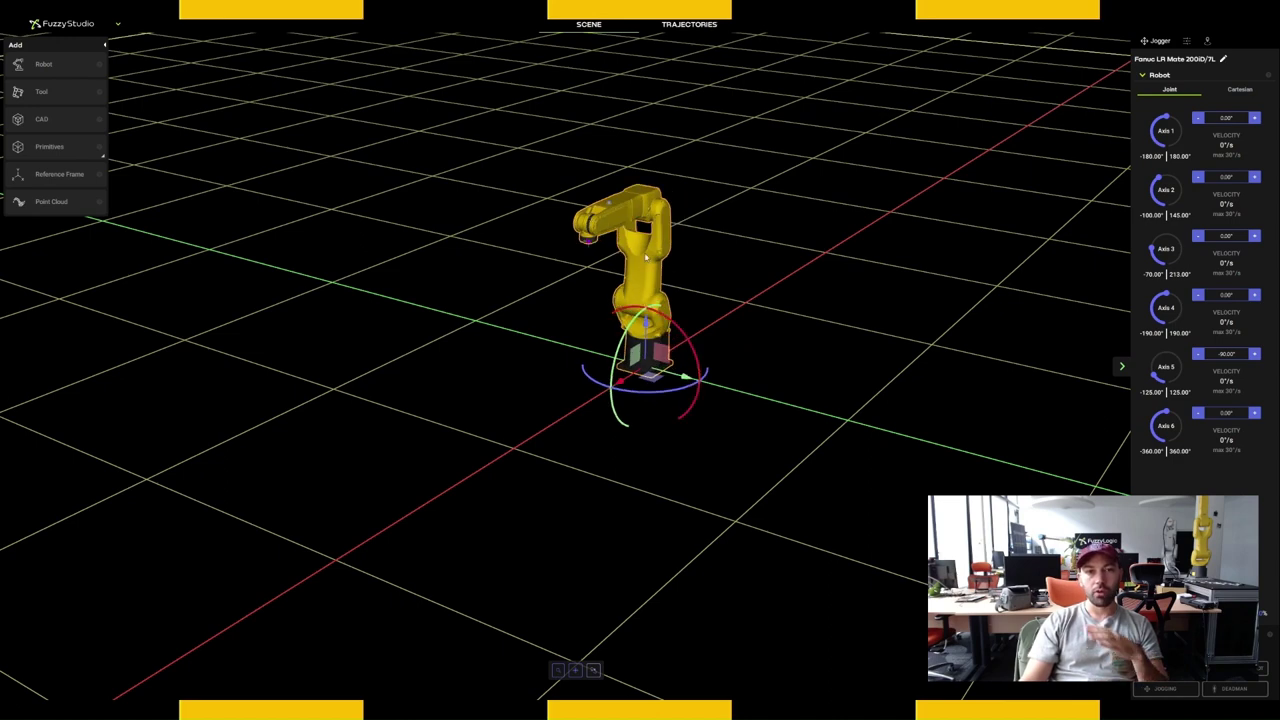
click(589, 247)
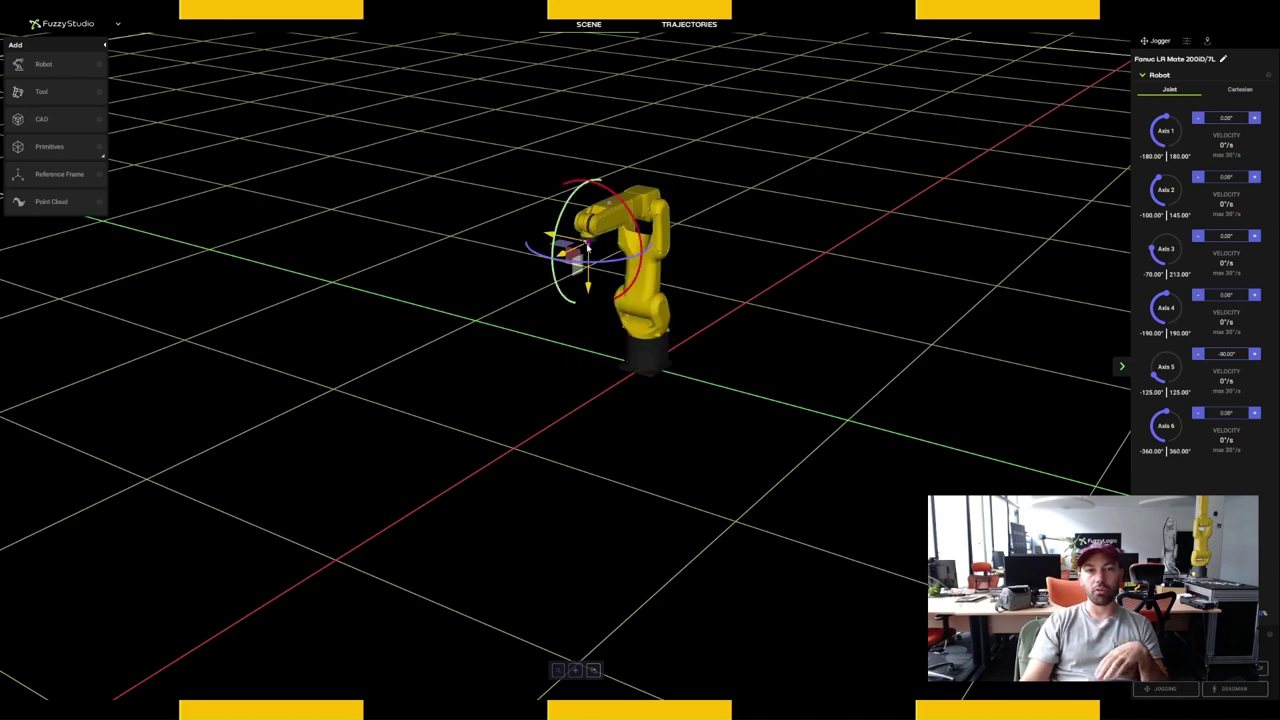
drag(564, 255, 487, 325)
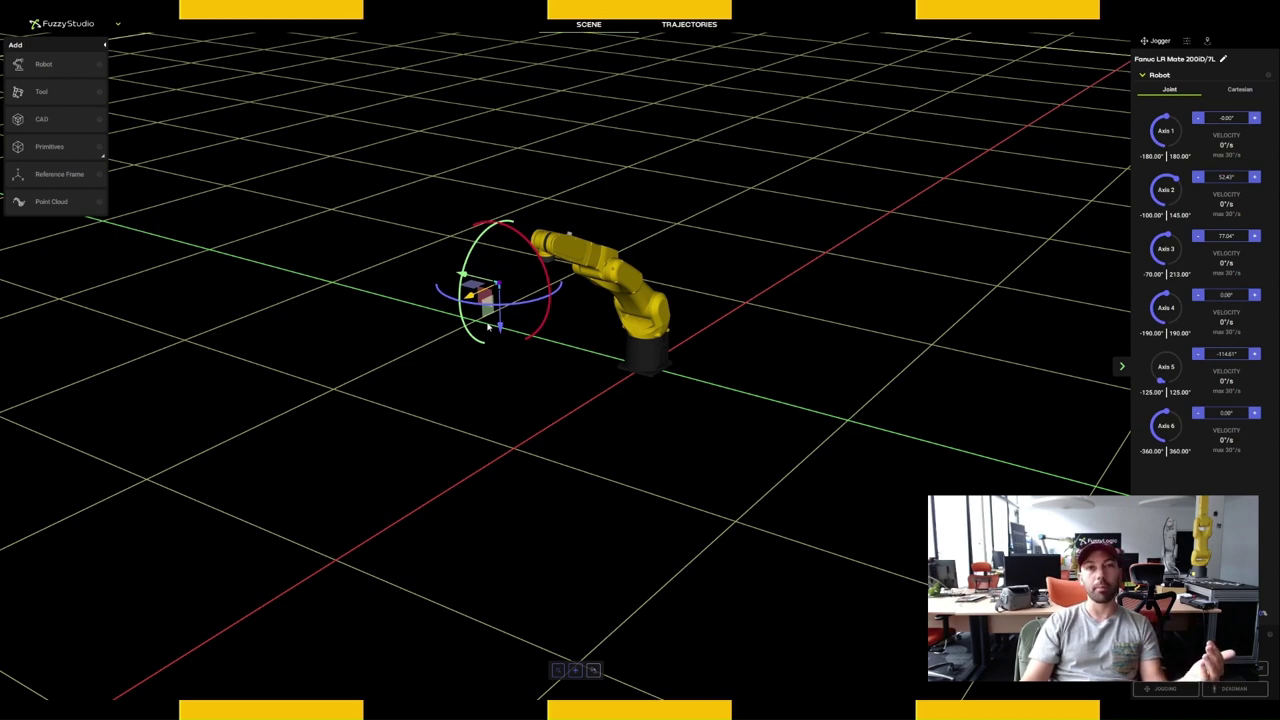
drag(489, 327, 568, 282)
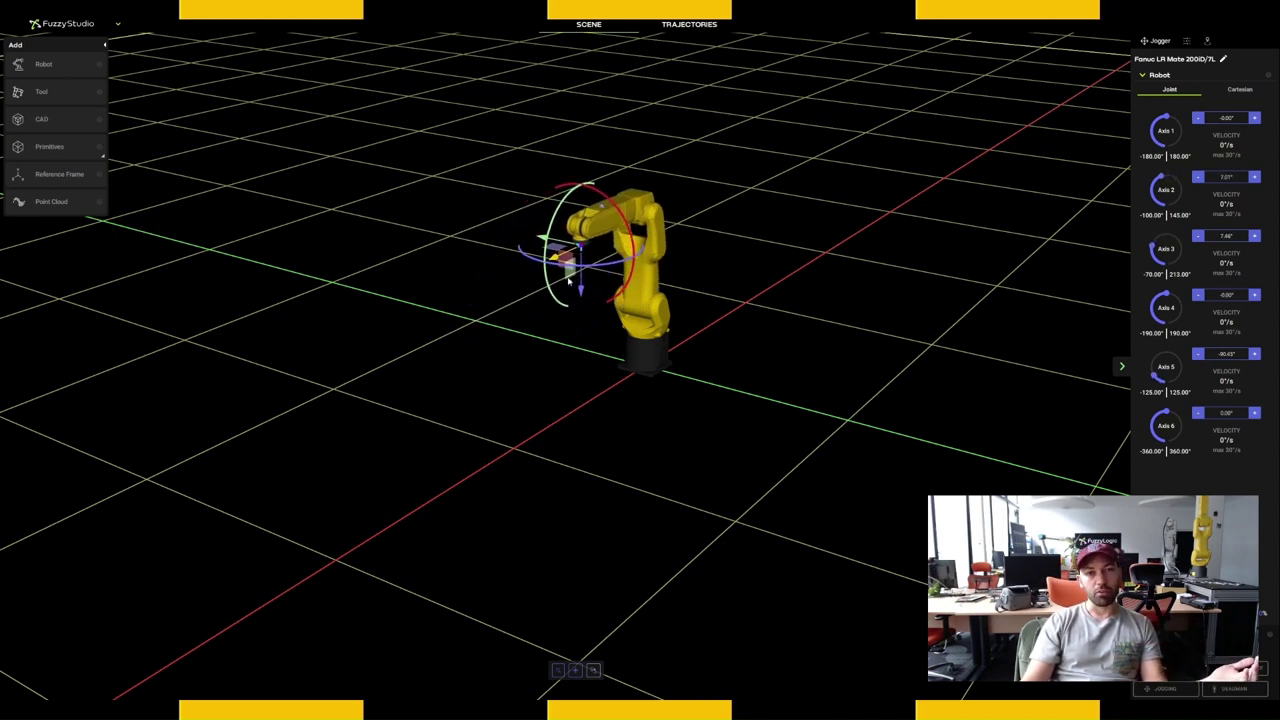
Rotate the robot's axis 1 to about 7.5° and display its Cartesian position and rotation.
click(640, 300)
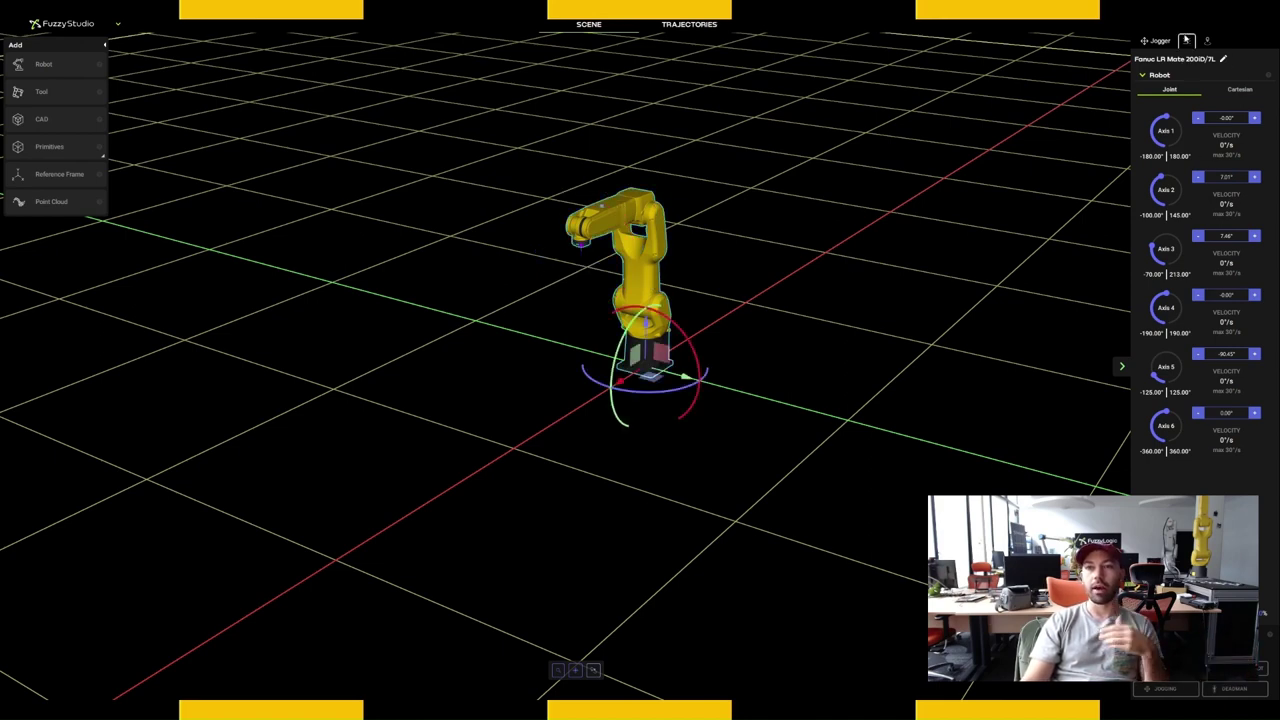
drag(1168, 128, 1167, 117)
click(1231, 91)
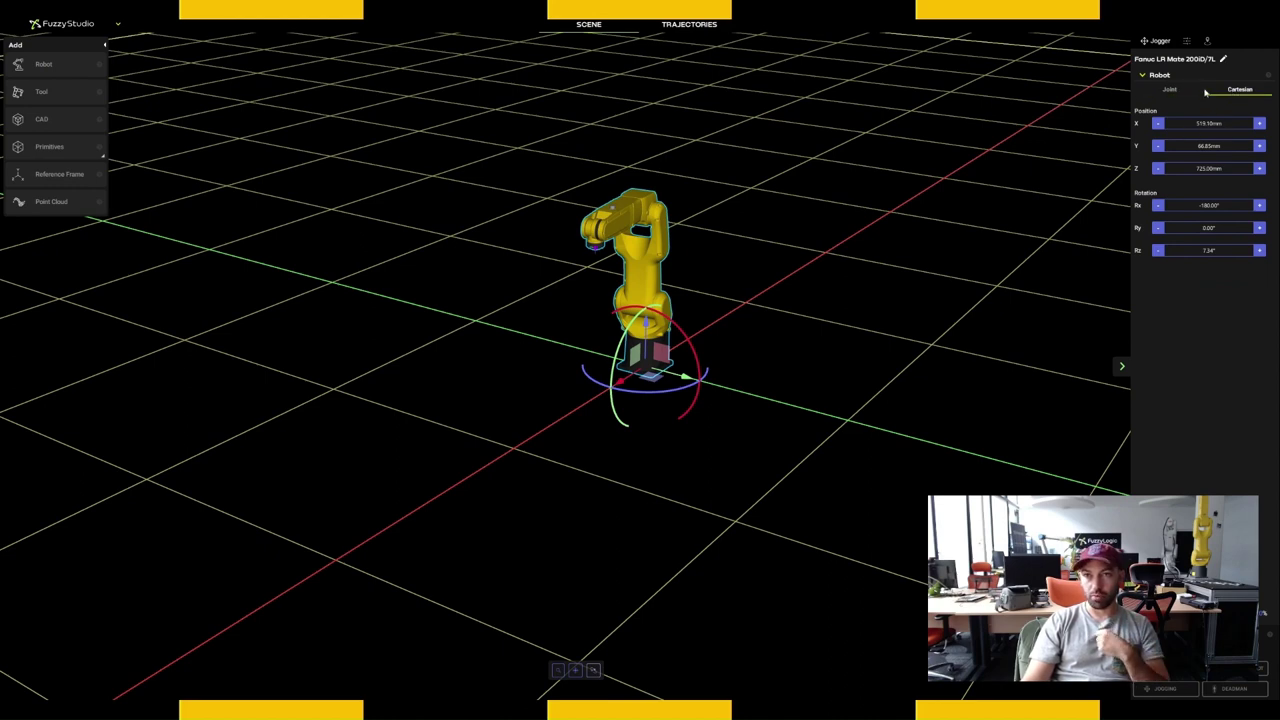
Review the robot's transform, tool TCP and joint limit parameters, and collapse the properties display.
click(1187, 41)
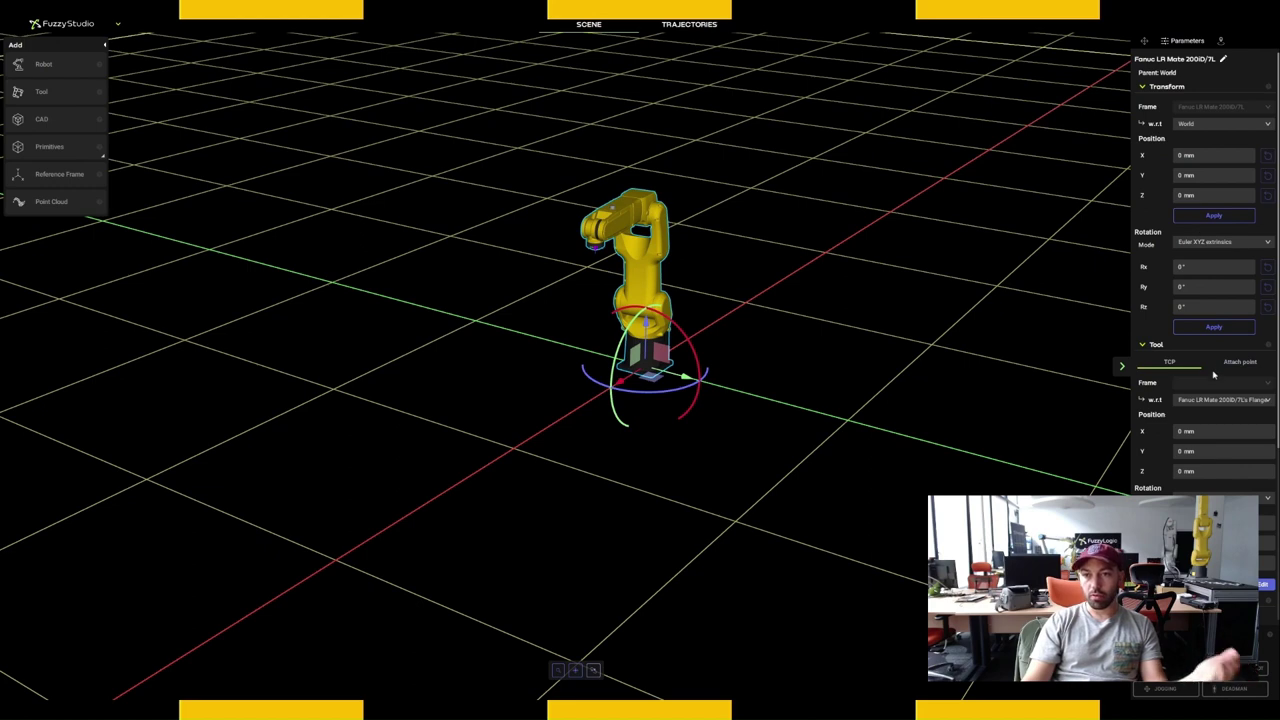
scroll(1186, 383, down, 5)
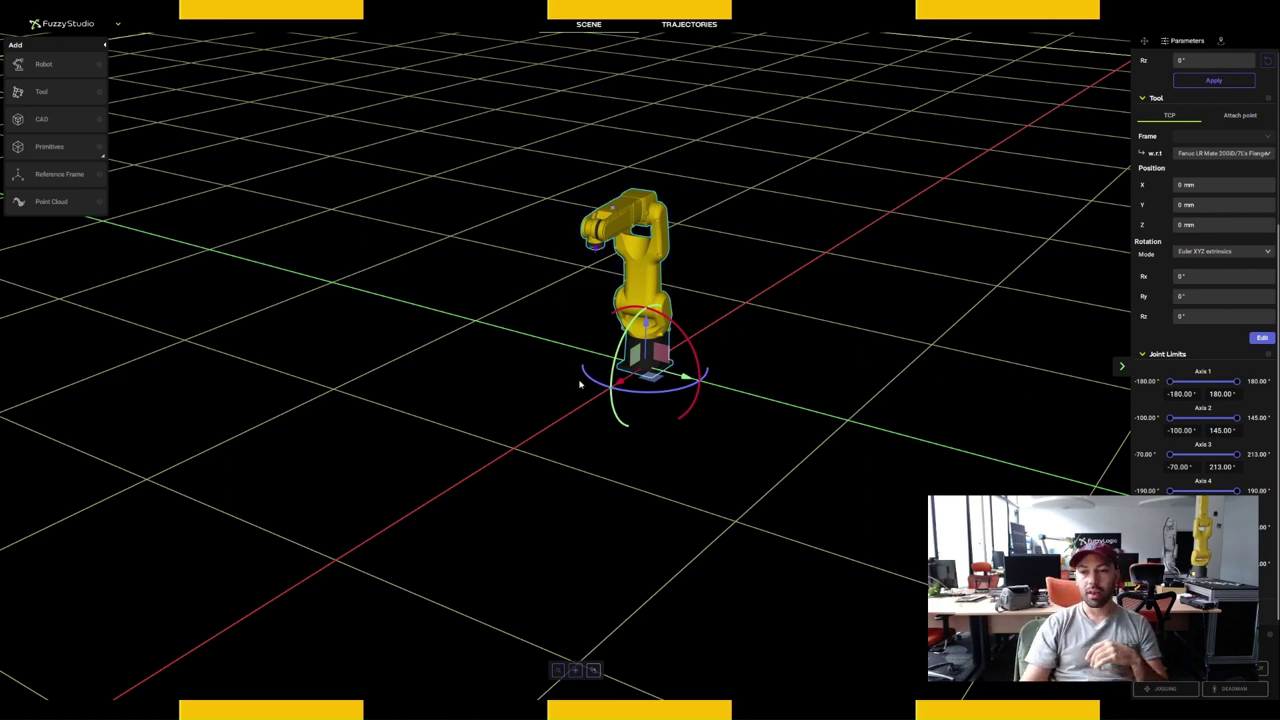
scroll(579, 382, up, 2)
click(620, 160)
drag(1000, 465, 467, 429)
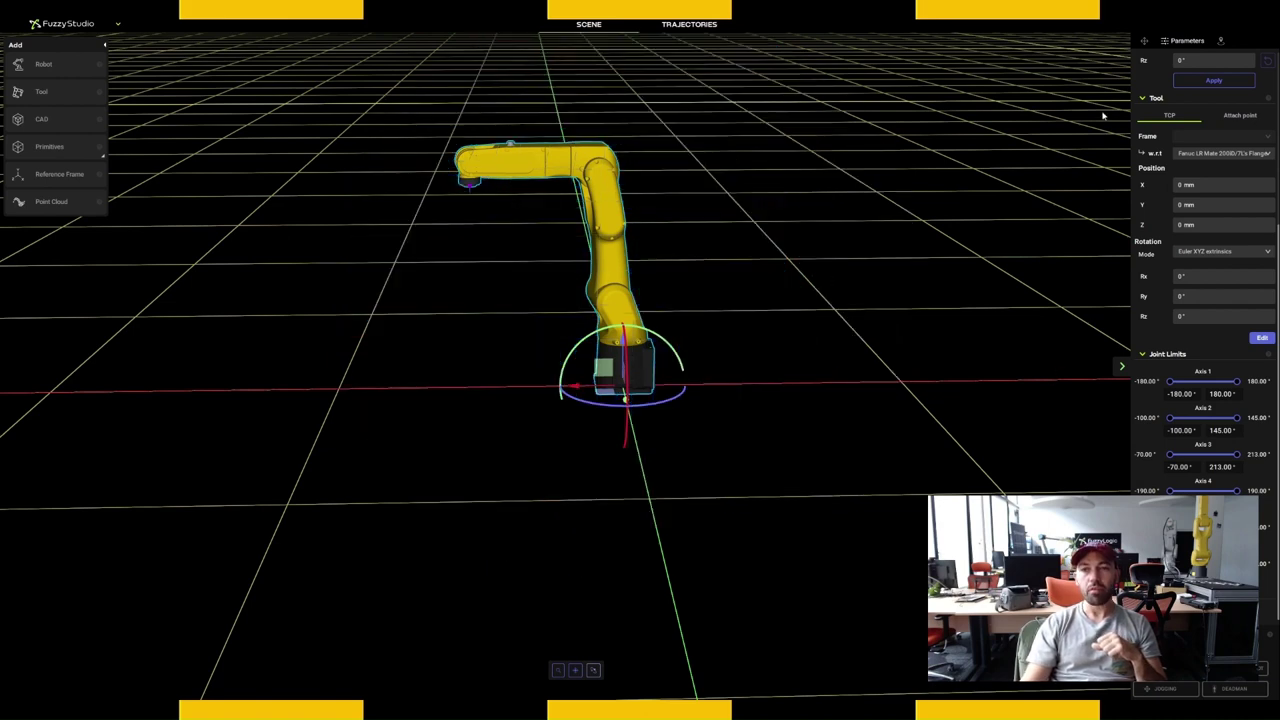
click(1122, 366)
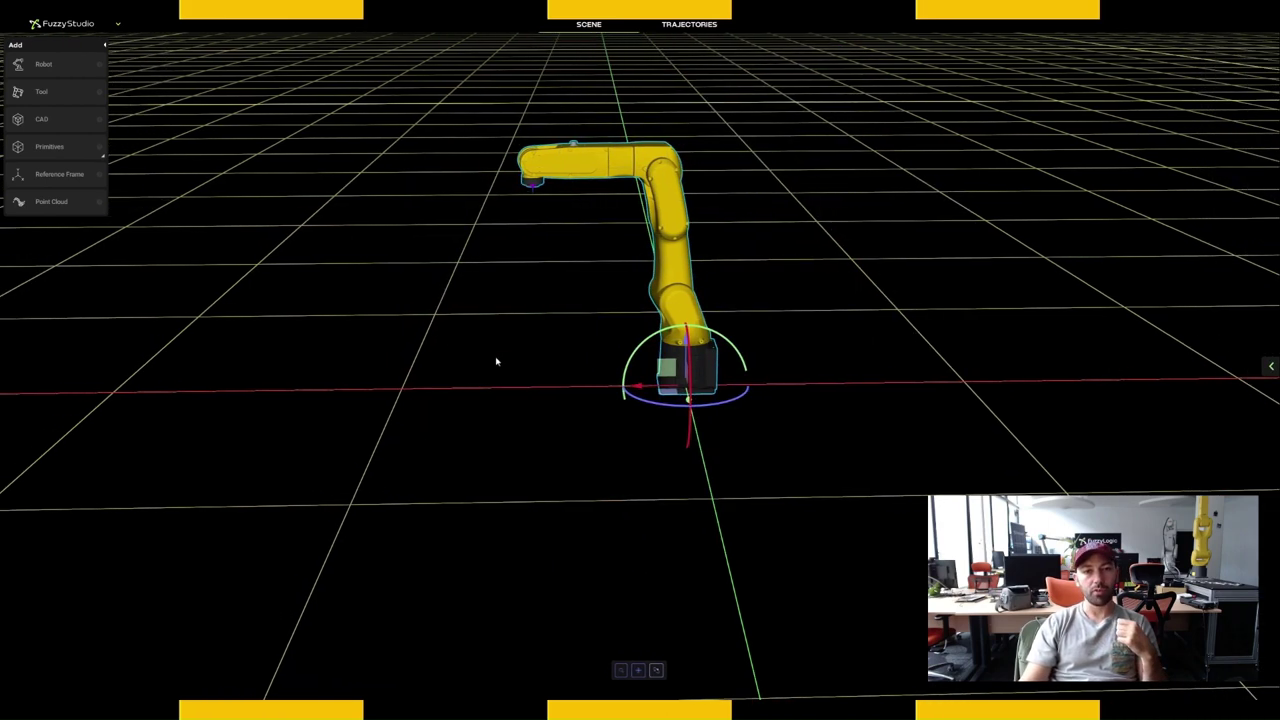
drag(451, 337, 712, 403)
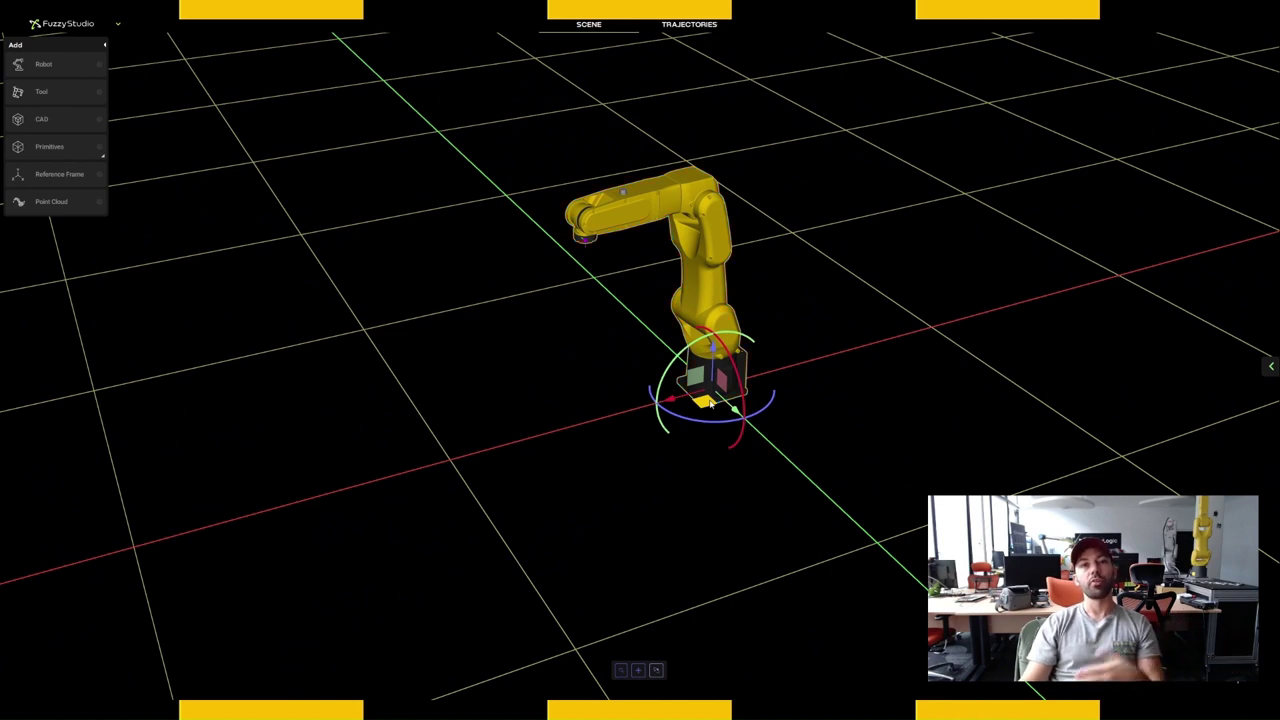
Examine the custom tool creation form with its 3D model, TCP and attach point settings, and close it without saving.
click(55, 100)
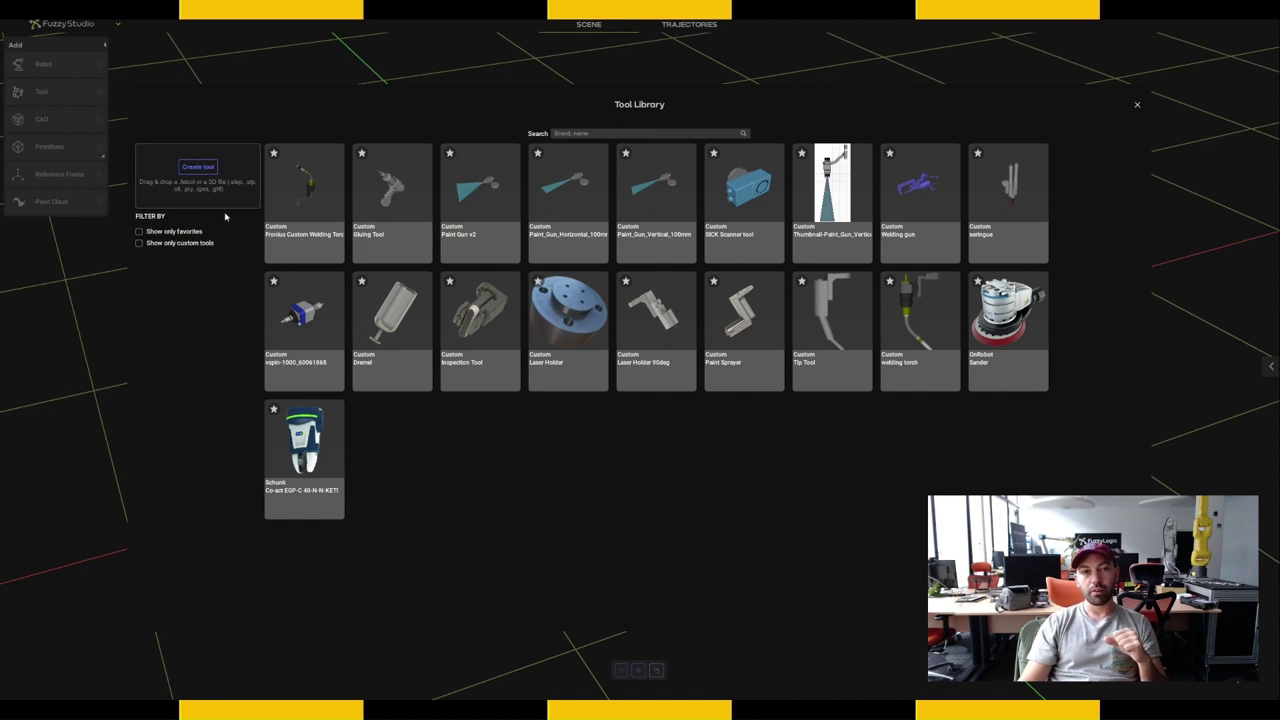
click(199, 168)
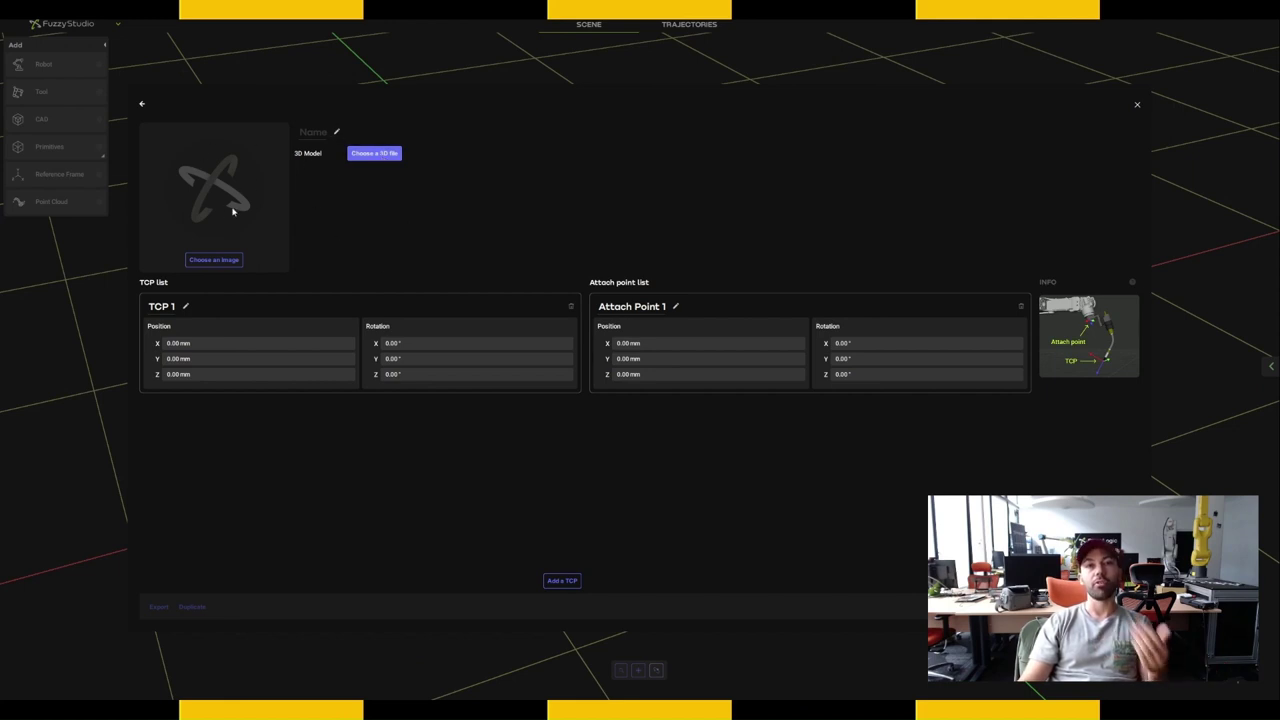
click(198, 343)
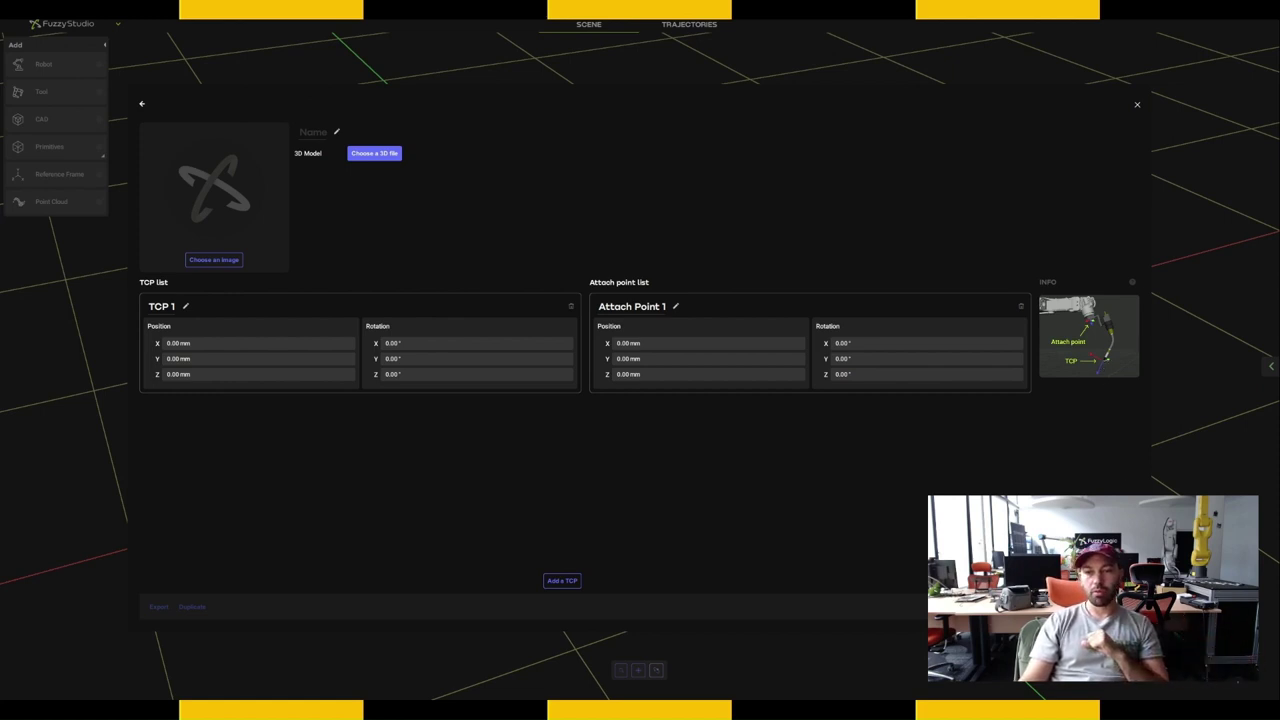
click(1137, 105)
Attach the Inspection Tool from the Tool Library to the robot and nudge its TCP slightly upward.
click(25, 97)
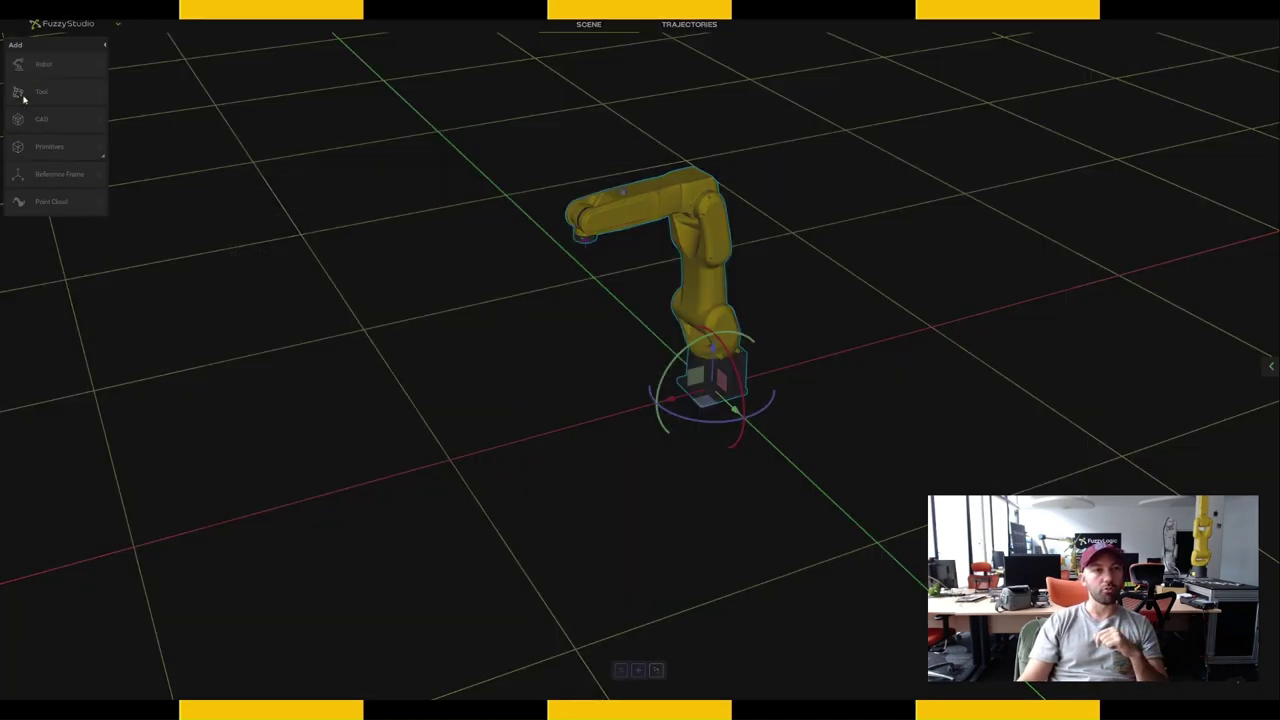
click(474, 338)
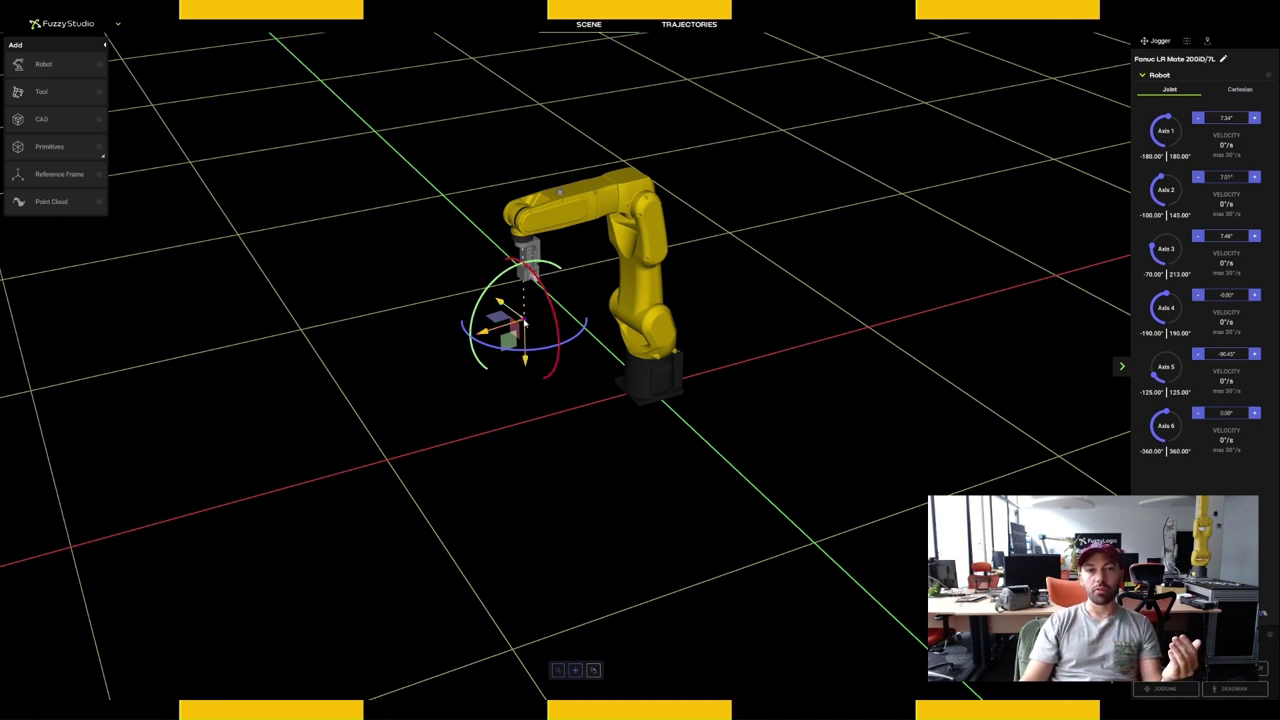
mouse_move(524, 319)
mouse_down()
mouse_move(512, 334)
mouse_move(524, 316)
mouse_up()
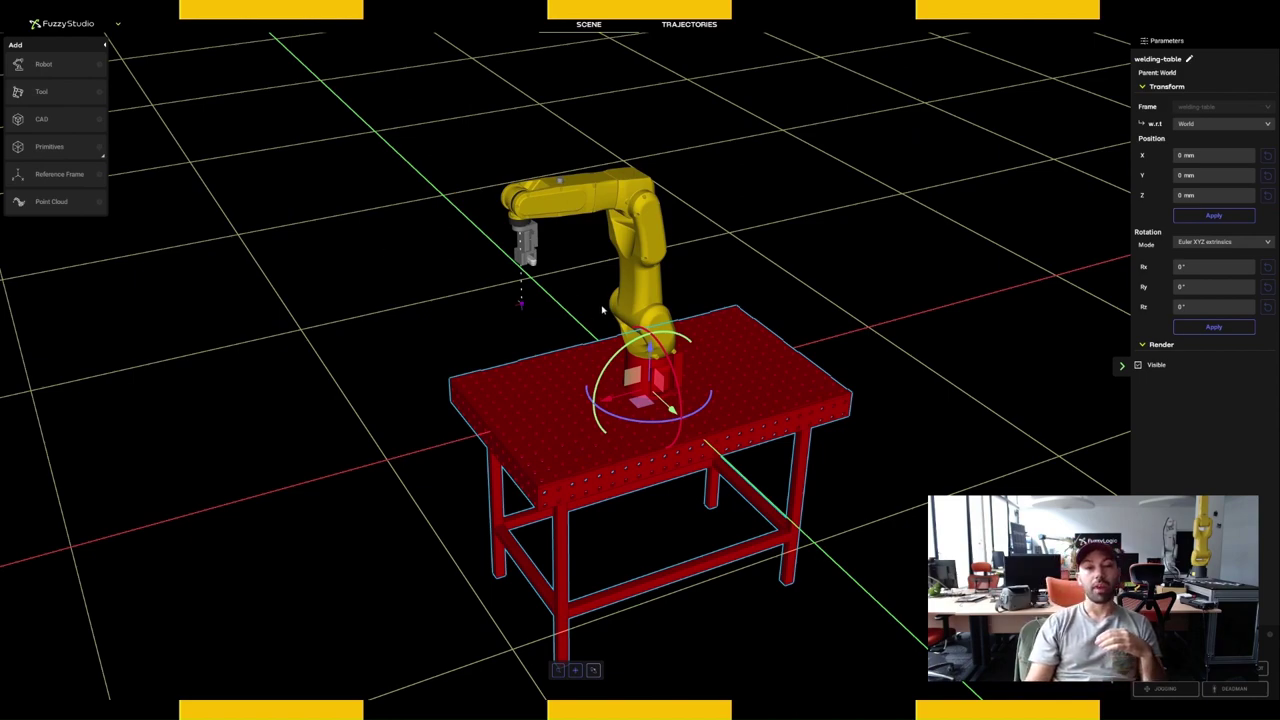
Inspect the contact between the robot base and the welding table and open the collision filter.
drag(665, 483, 654, 374)
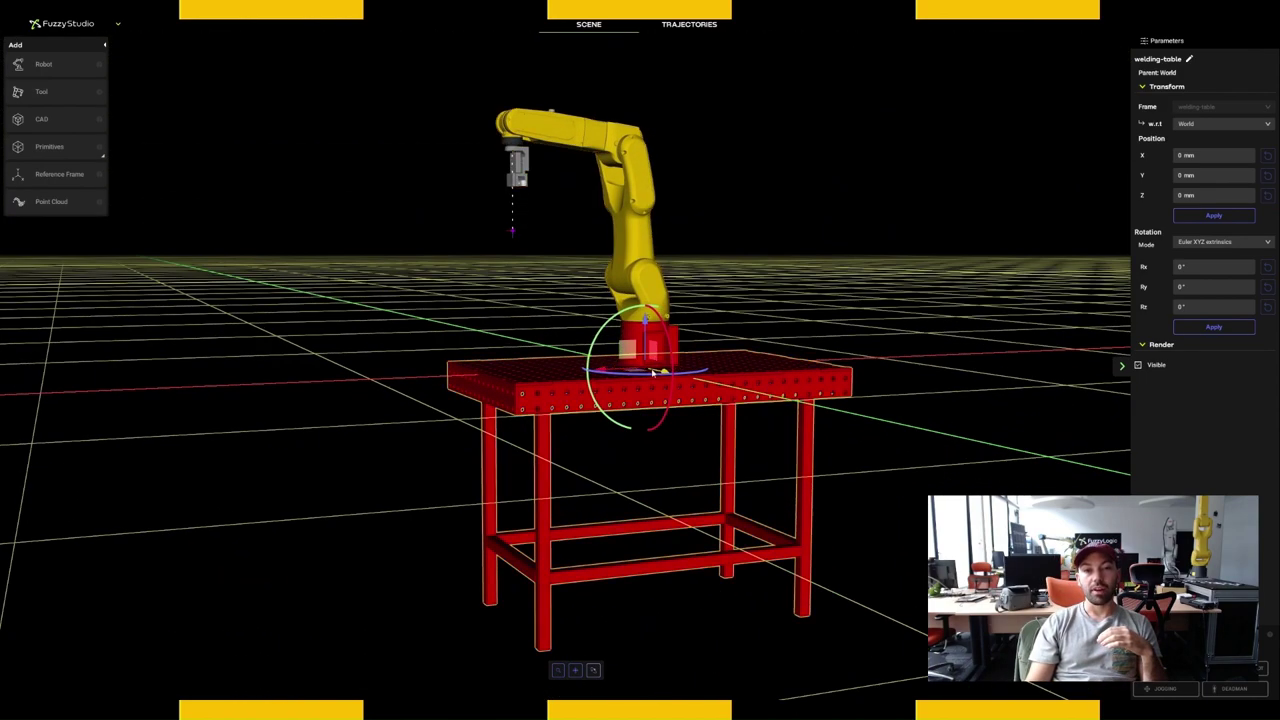
scroll(652, 373, up, 2)
scroll(652, 373, up, 4)
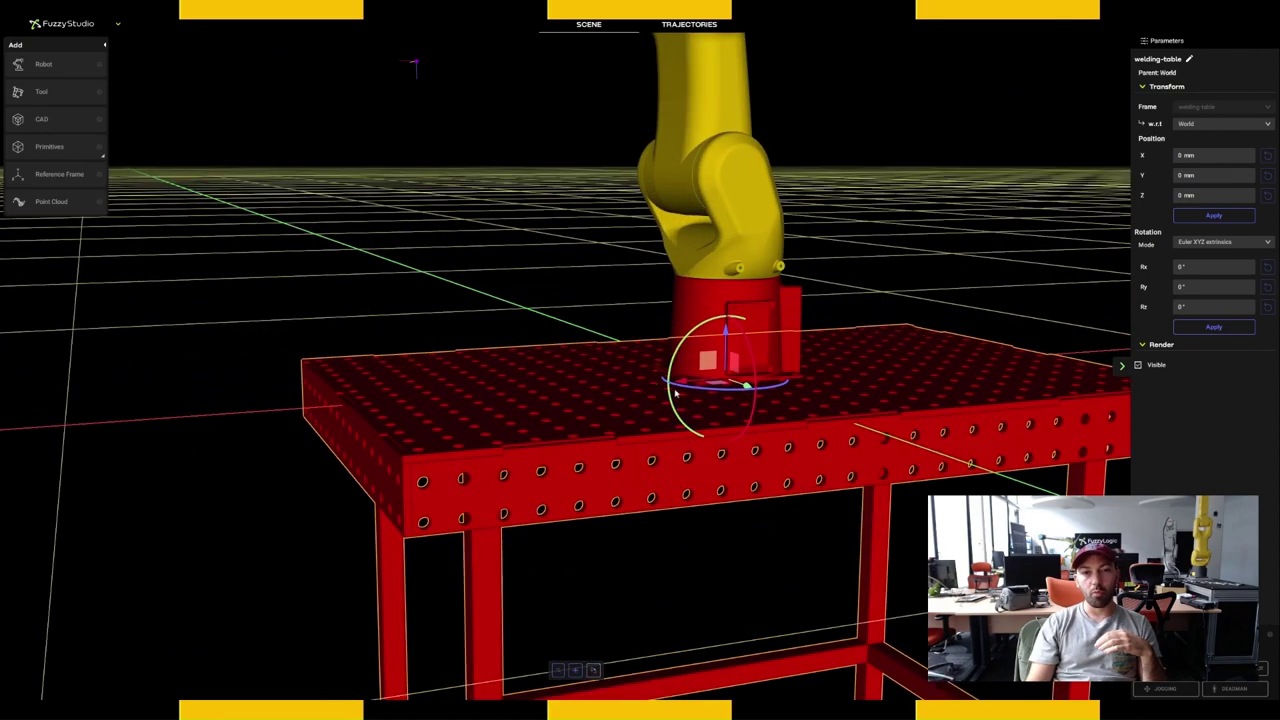
drag(658, 415, 662, 419)
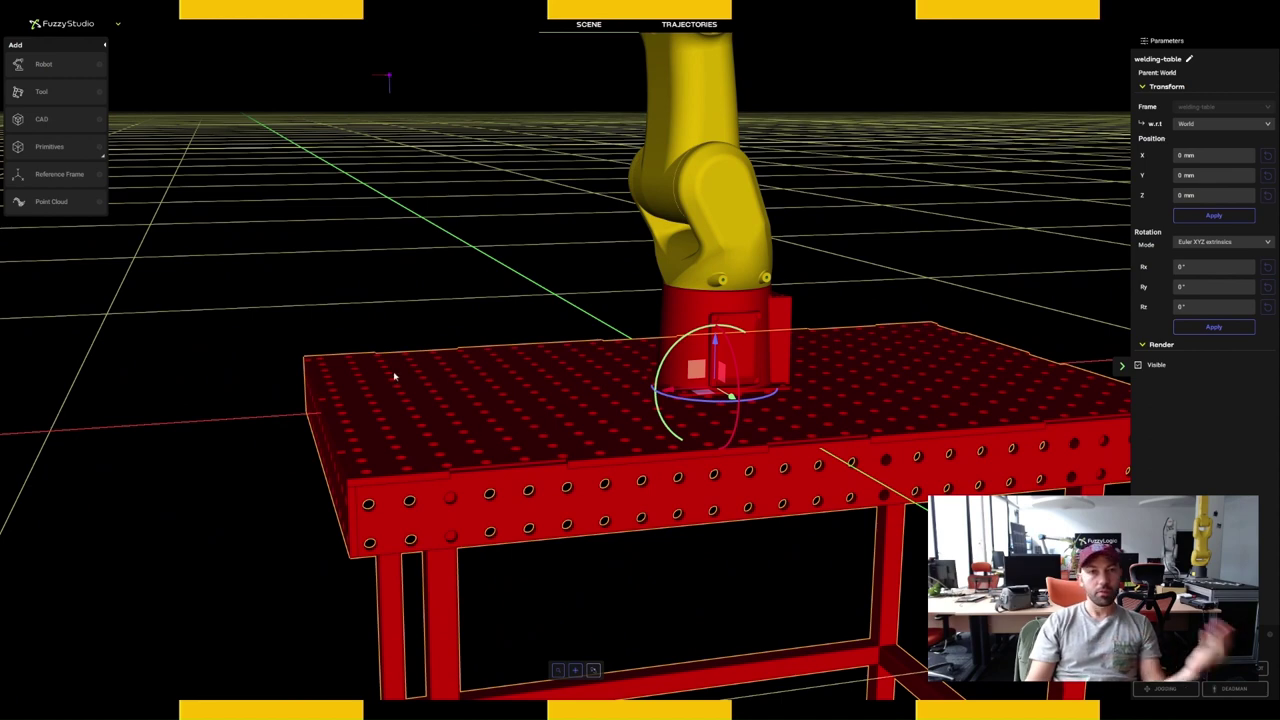
click(112, 24)
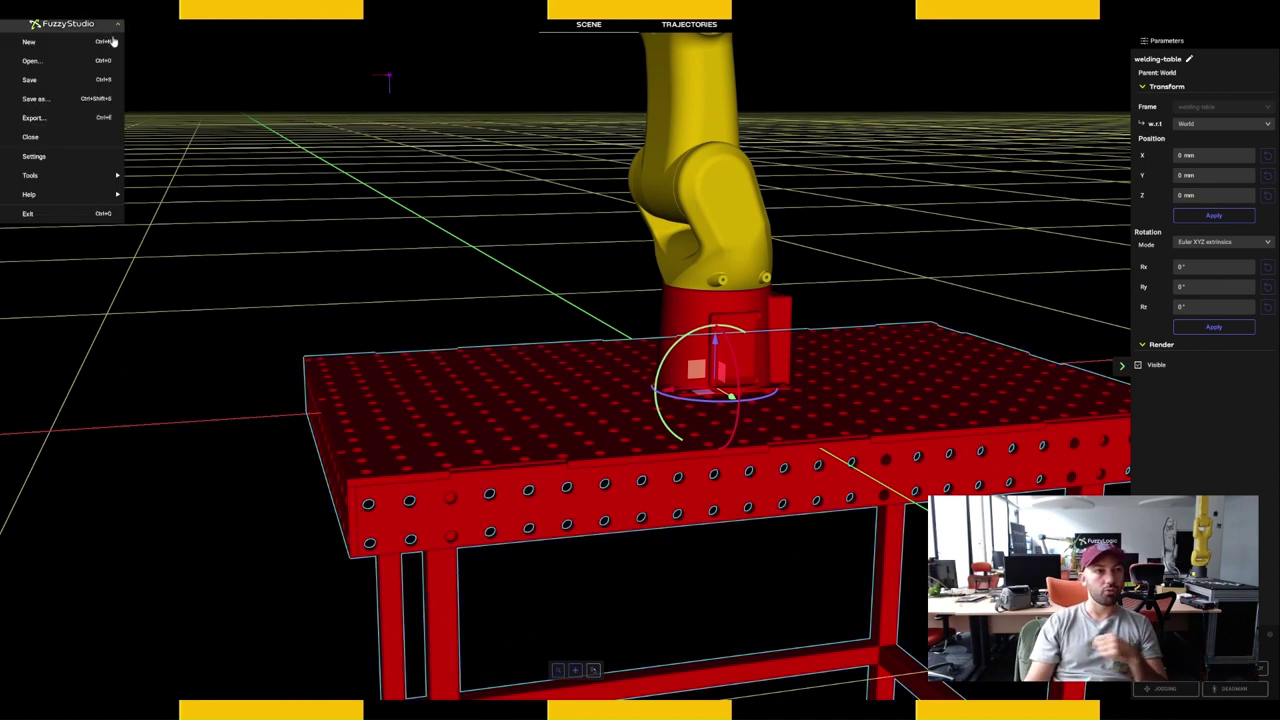
mouse_move(71, 173)
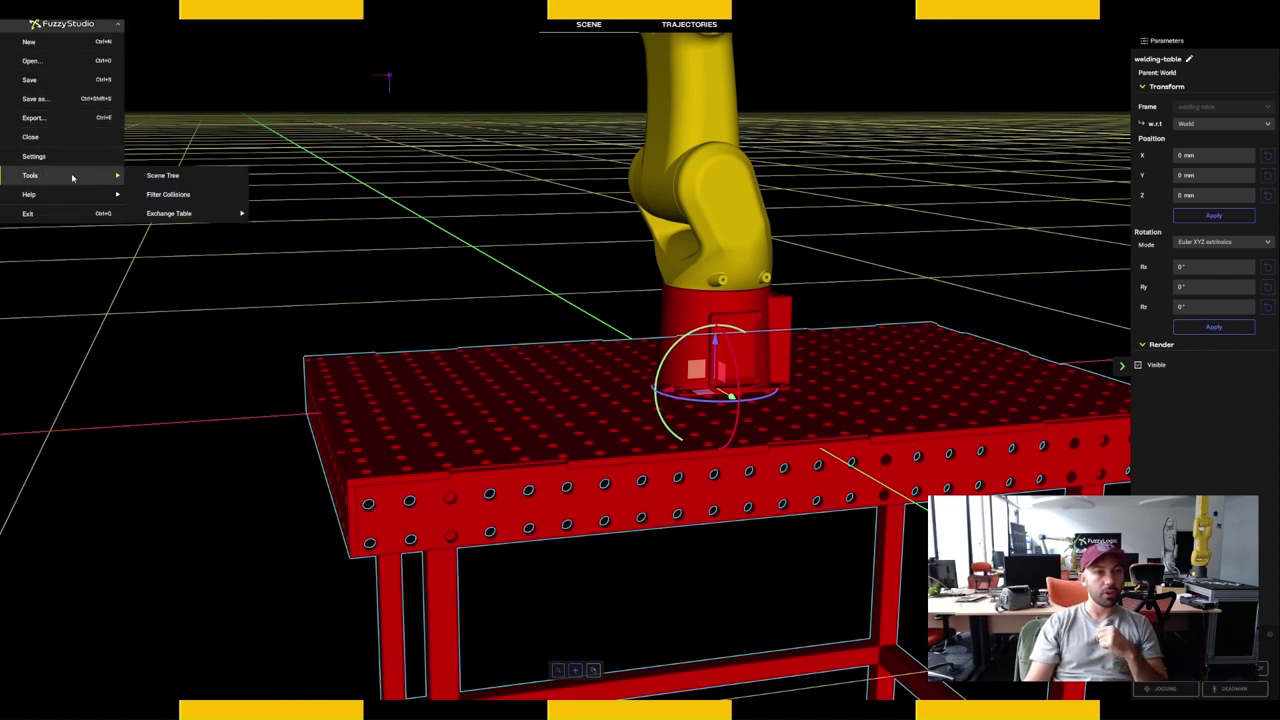
click(176, 195)
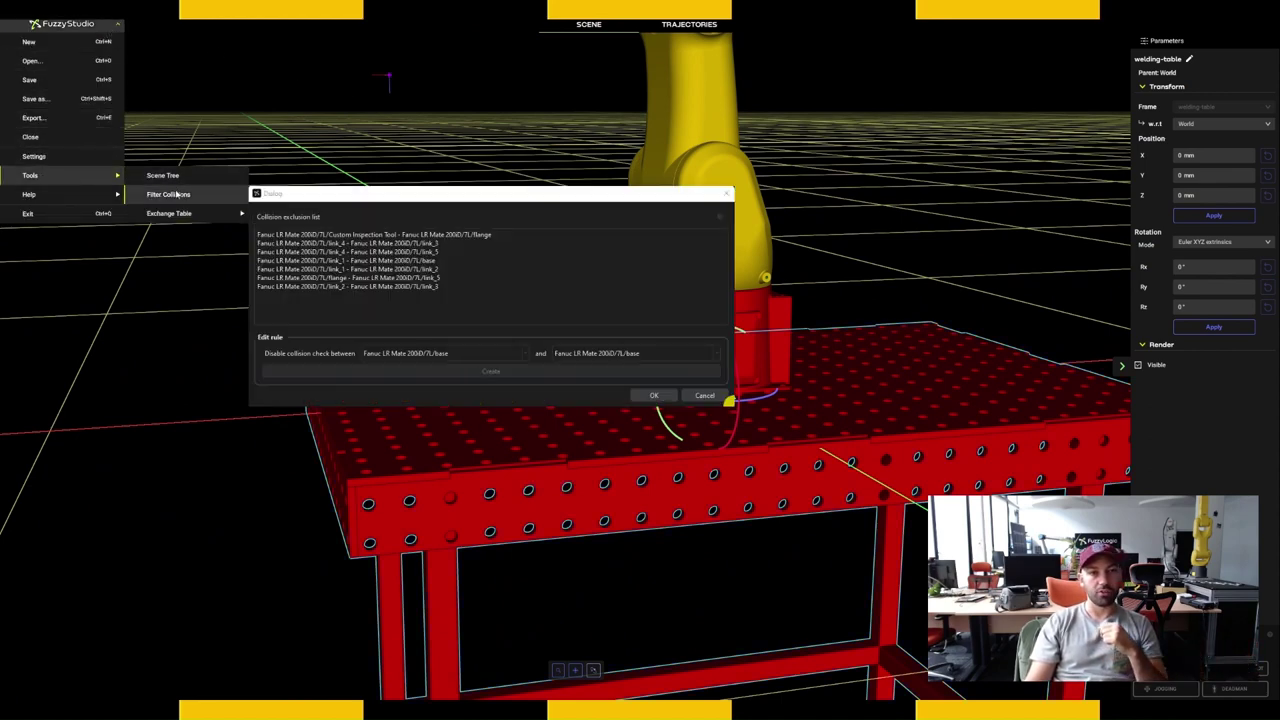
Disable the collision check between the Fanuc LR Mate 200iD/7L base and welding-table, and accept the exclusion list.
click(420, 352)
click(432, 366)
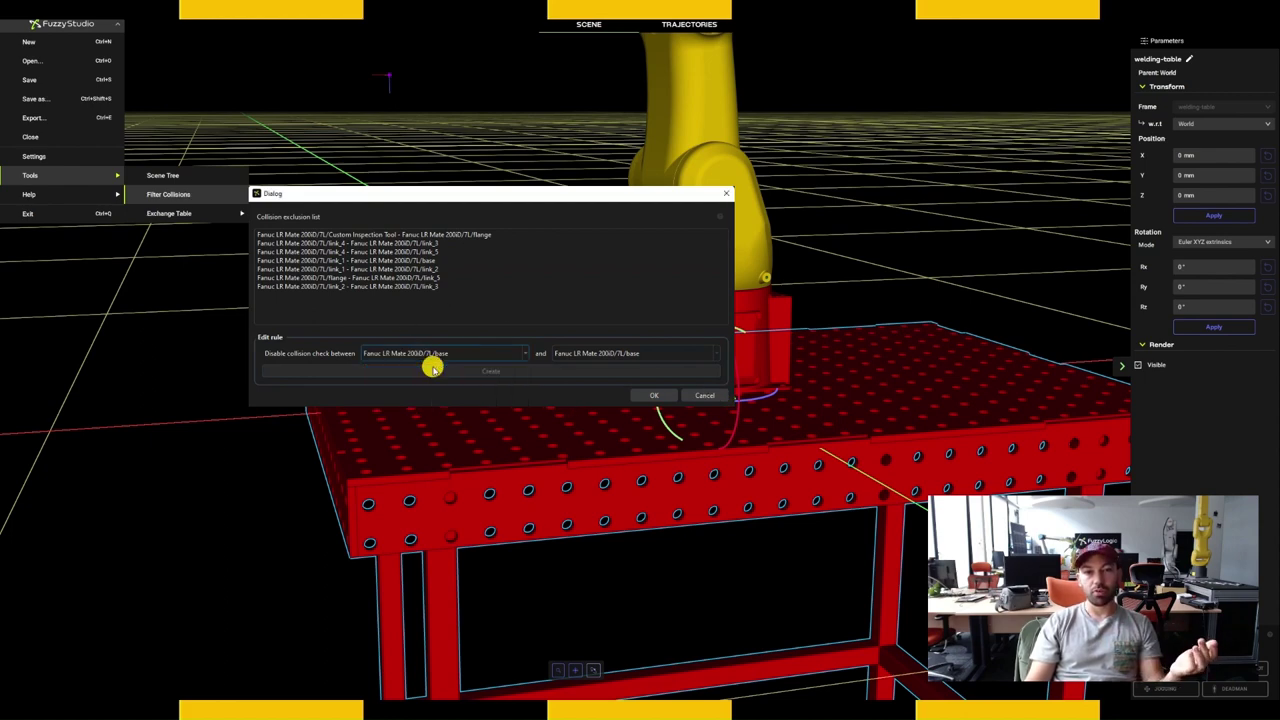
click(629, 353)
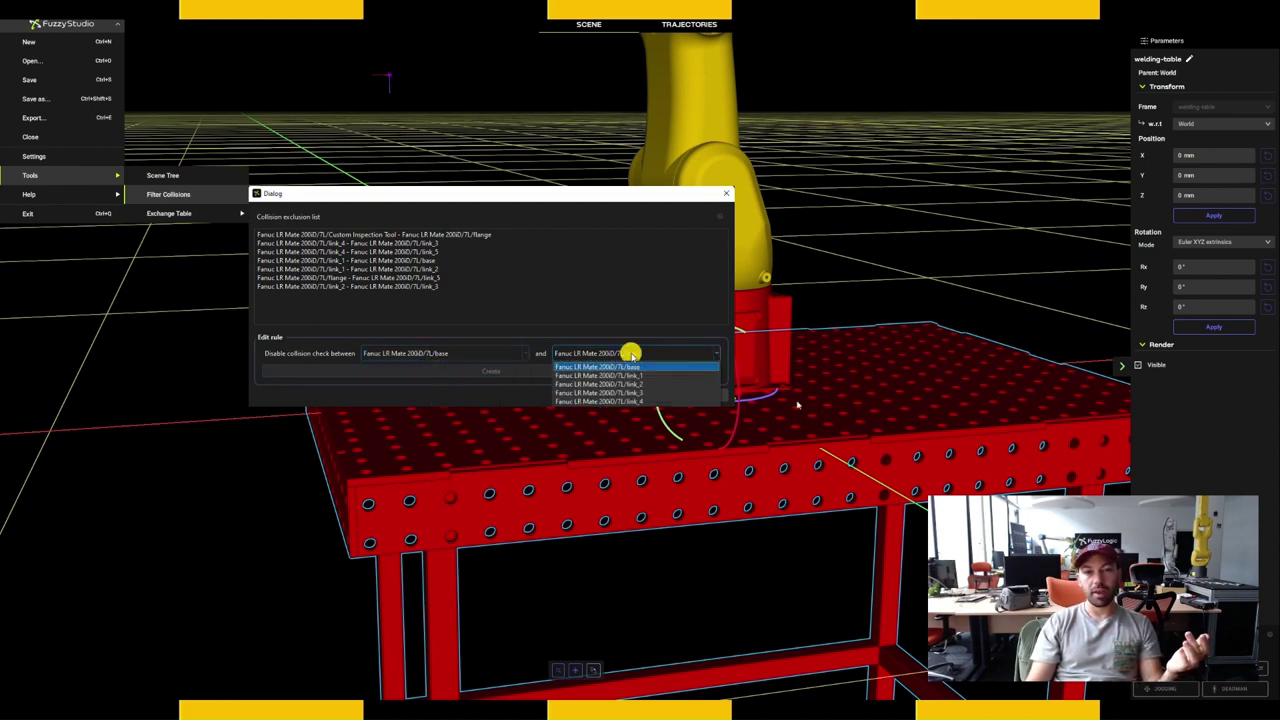
click(724, 478)
click(551, 371)
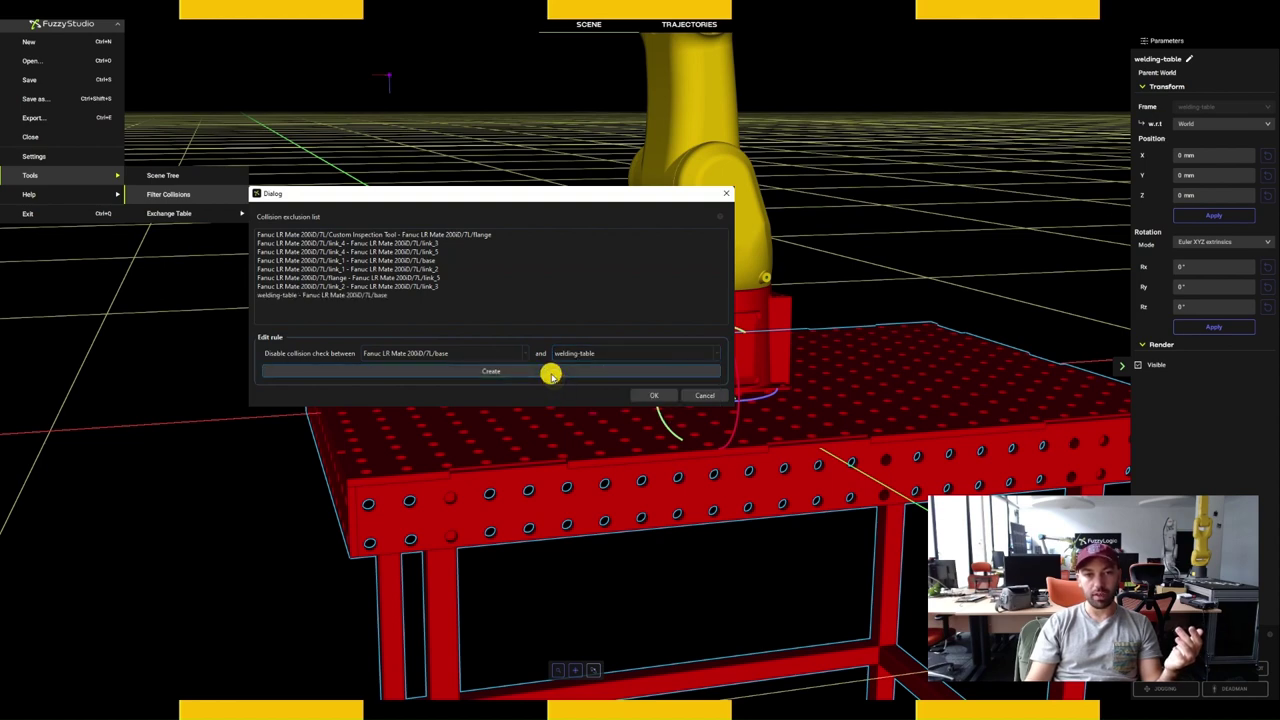
click(378, 296)
click(378, 296)
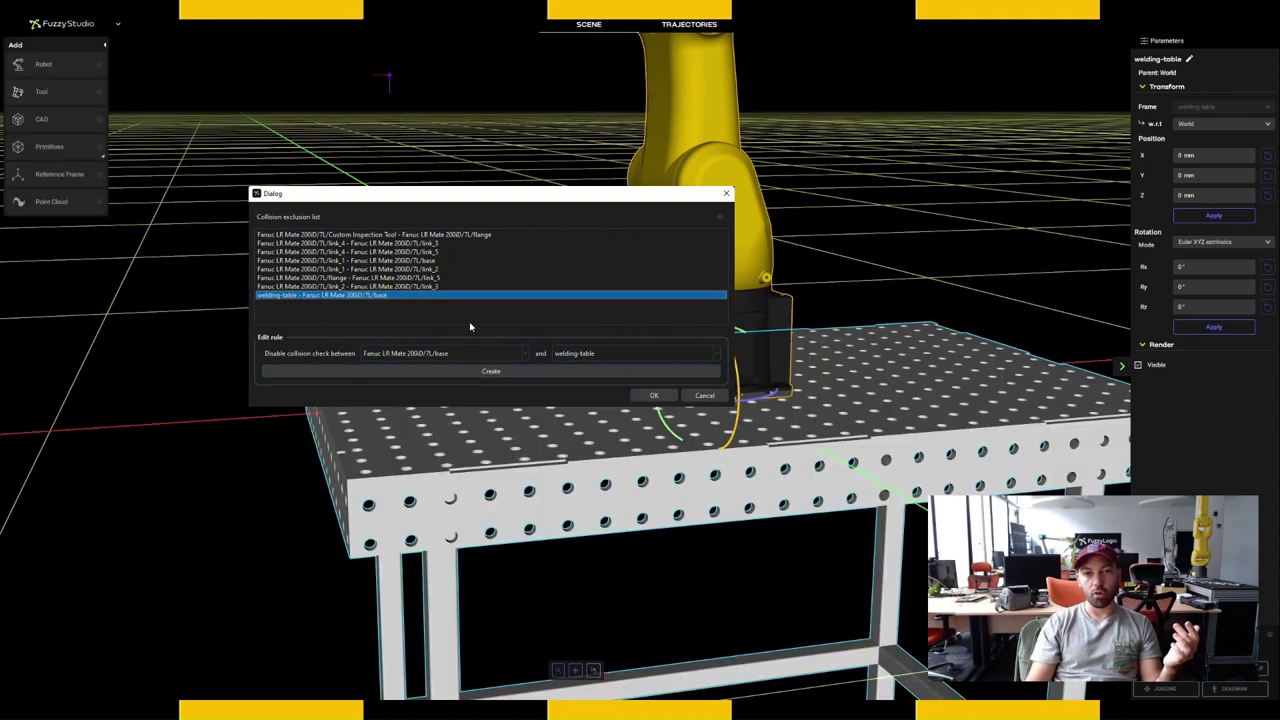
click(651, 400)
Slide the robot along the X axis from the middle of the welding table toward its far end.
drag(651, 403, 620, 423)
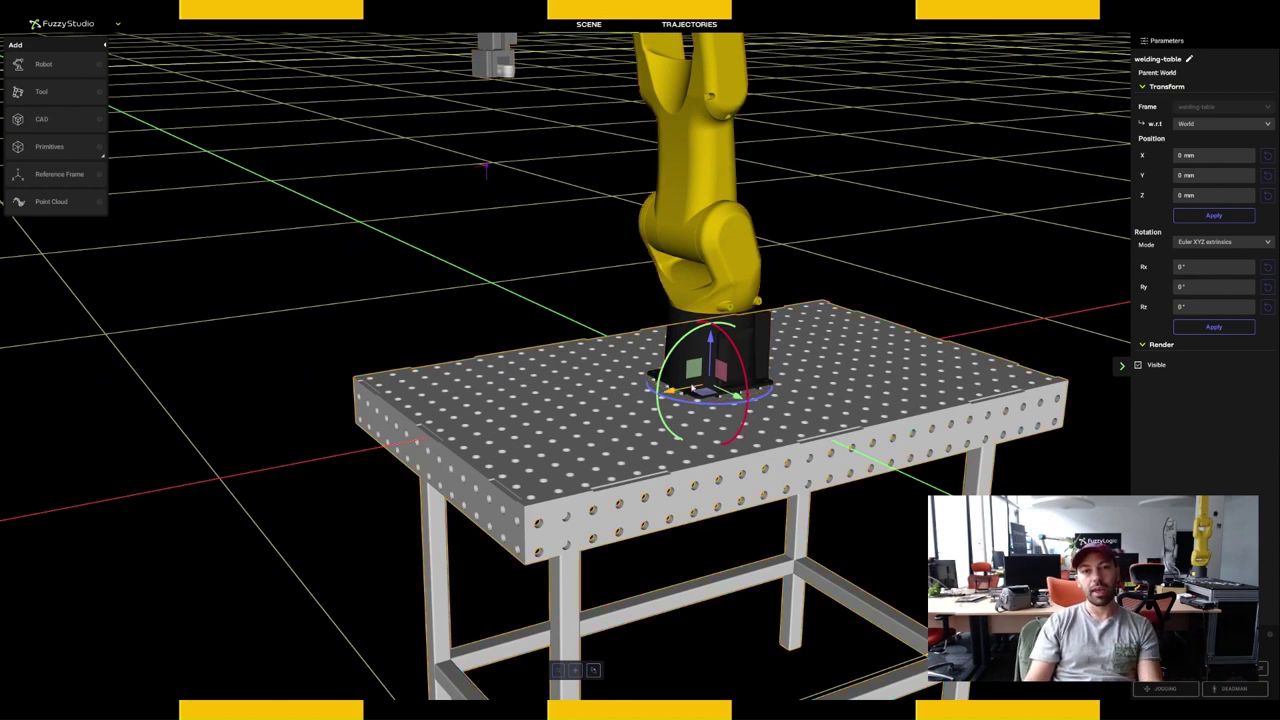
drag(676, 393, 832, 345)
click(685, 388)
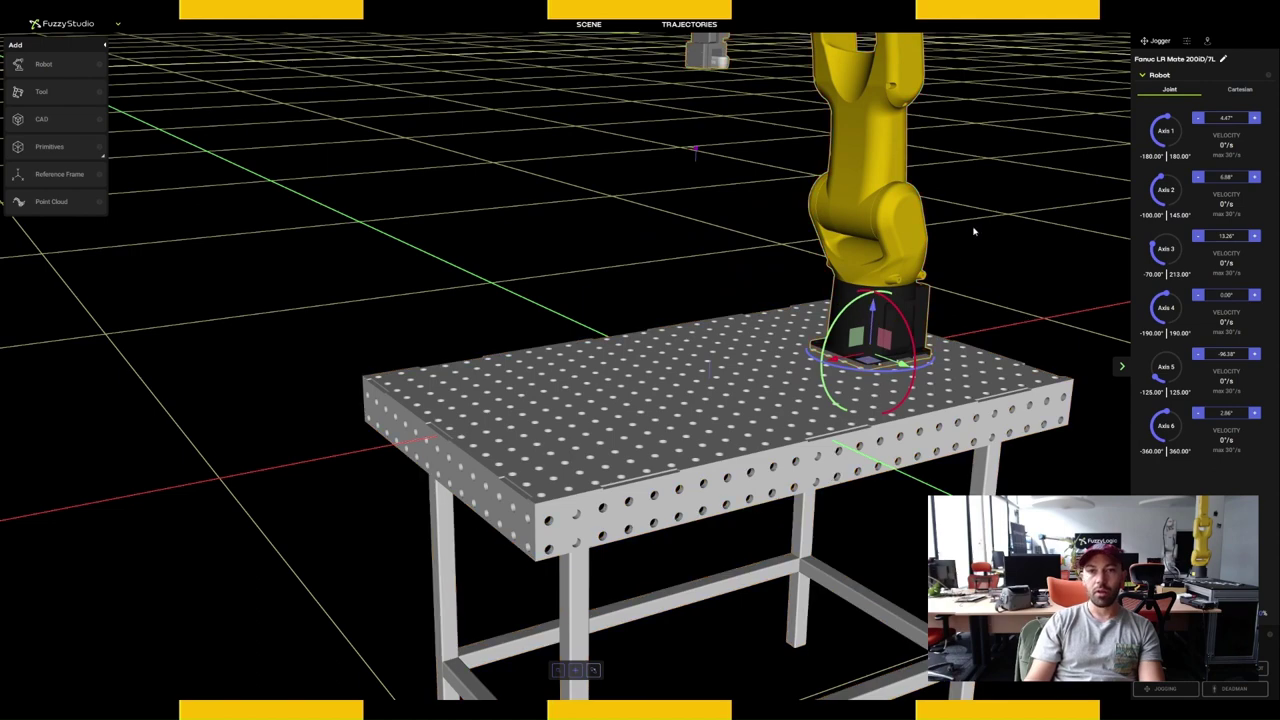
drag(958, 240, 930, 228)
drag(994, 286, 1034, 345)
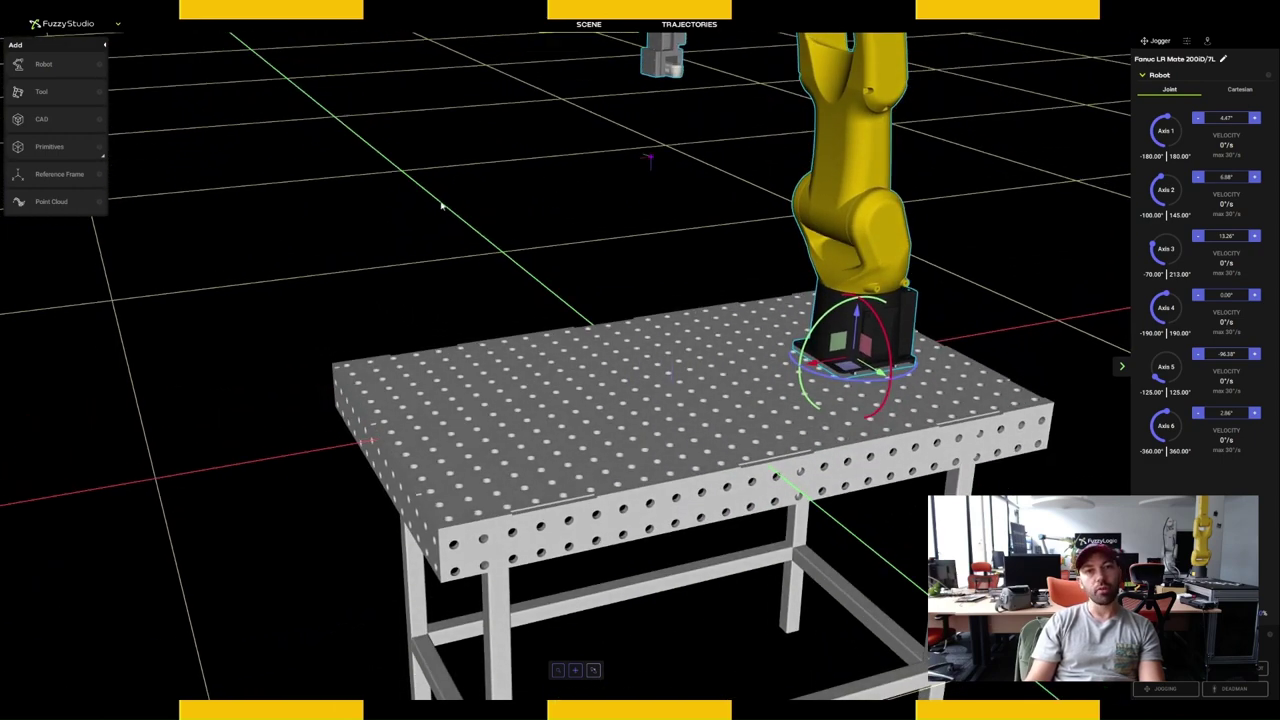
scroll(699, 226, down, 2)
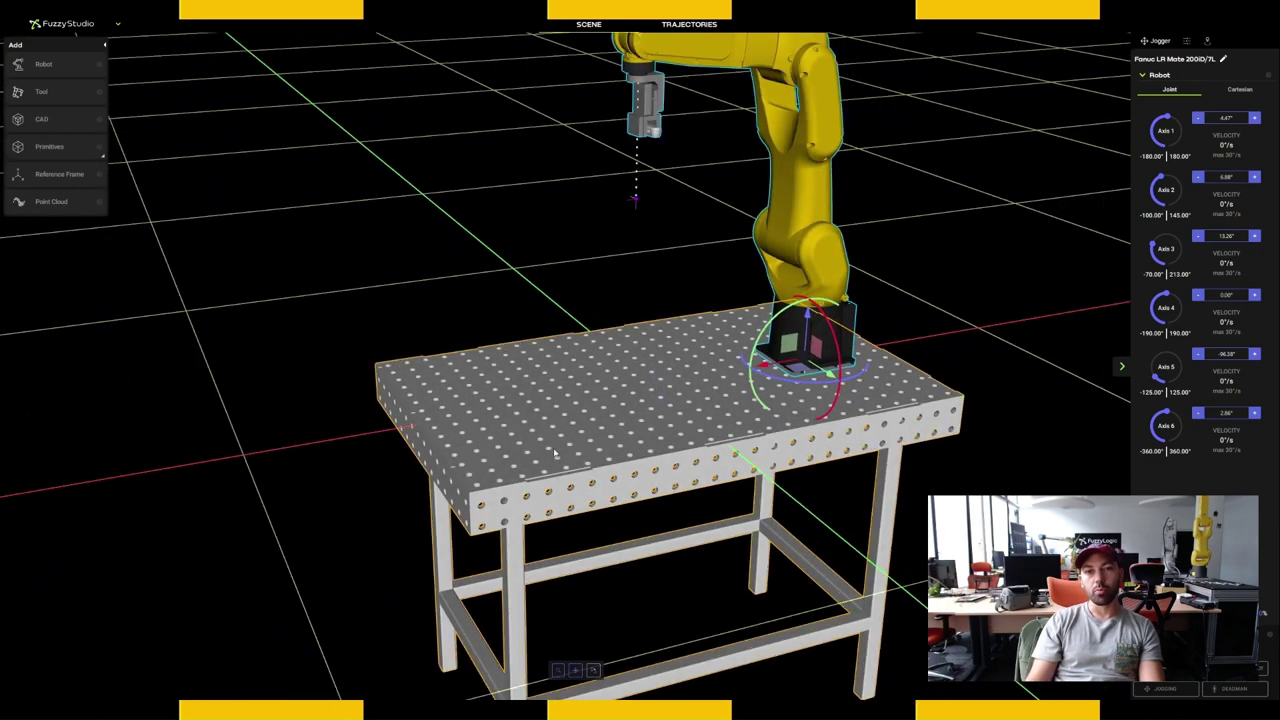
Make the robot a child of the welding table in the scene tree.
click(116, 24)
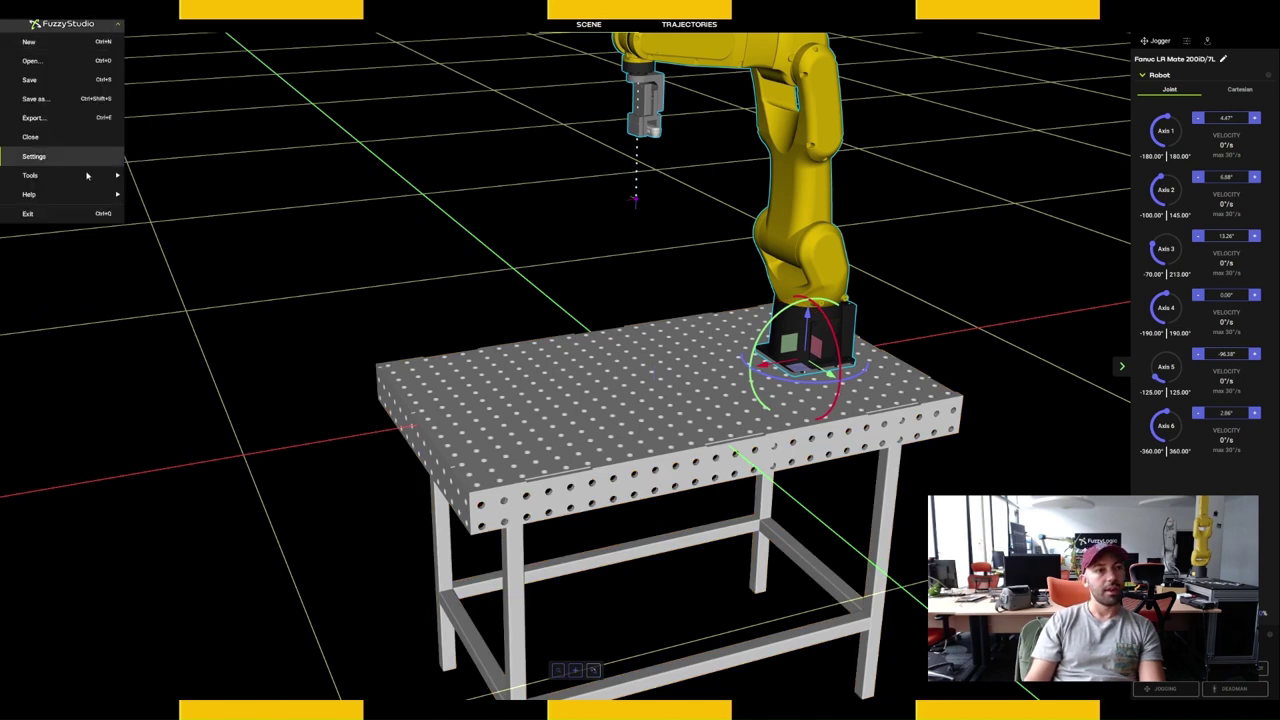
mouse_move(82, 178)
click(152, 180)
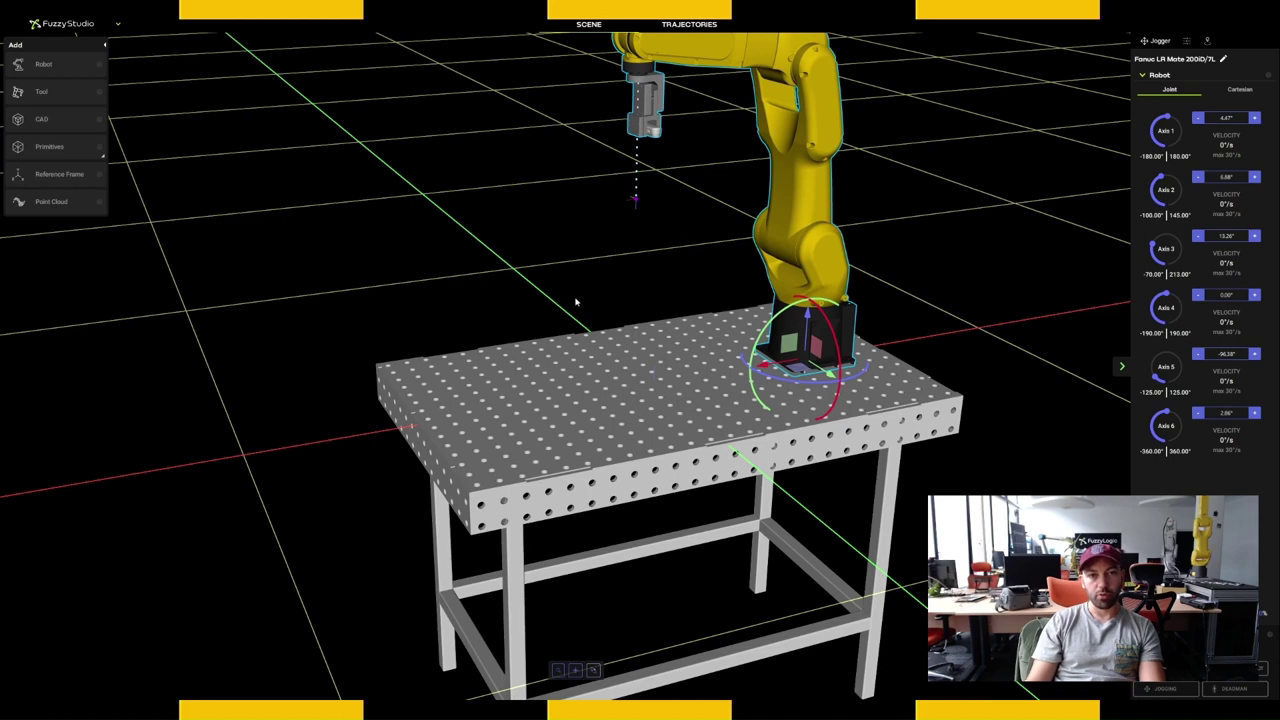
drag(578, 323, 641, 338)
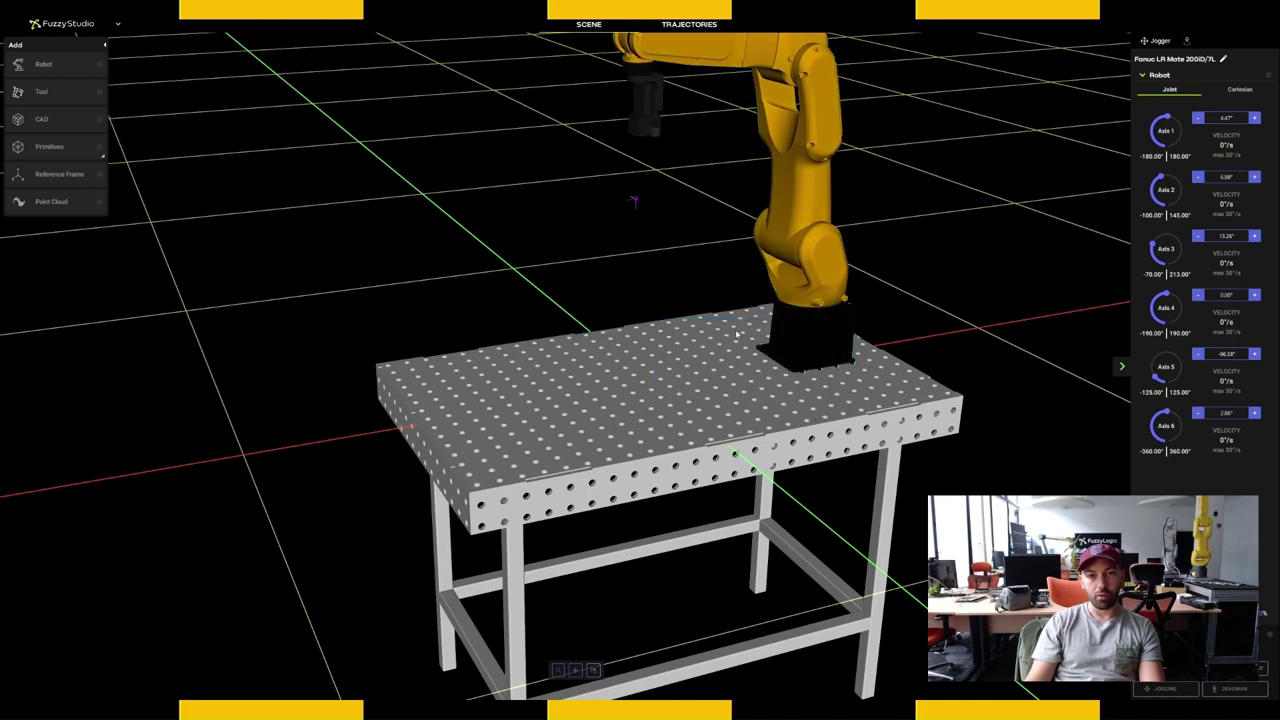
Shift the welding table together with its attached robot, and nudge the robot along the table's X direction.
click(645, 390)
drag(634, 394, 660, 372)
drag(588, 394, 640, 381)
click(797, 332)
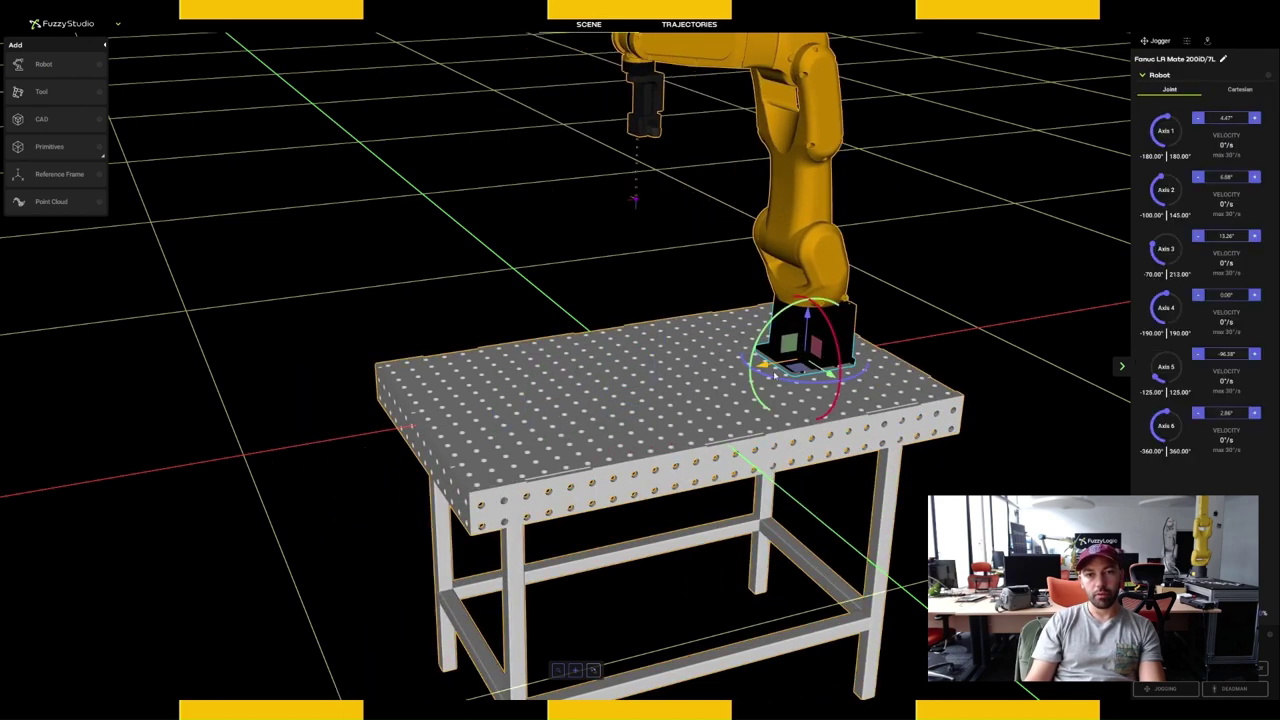
mouse_move(763, 366)
mouse_down()
mouse_move(672, 383)
mouse_move(748, 368)
mouse_up()
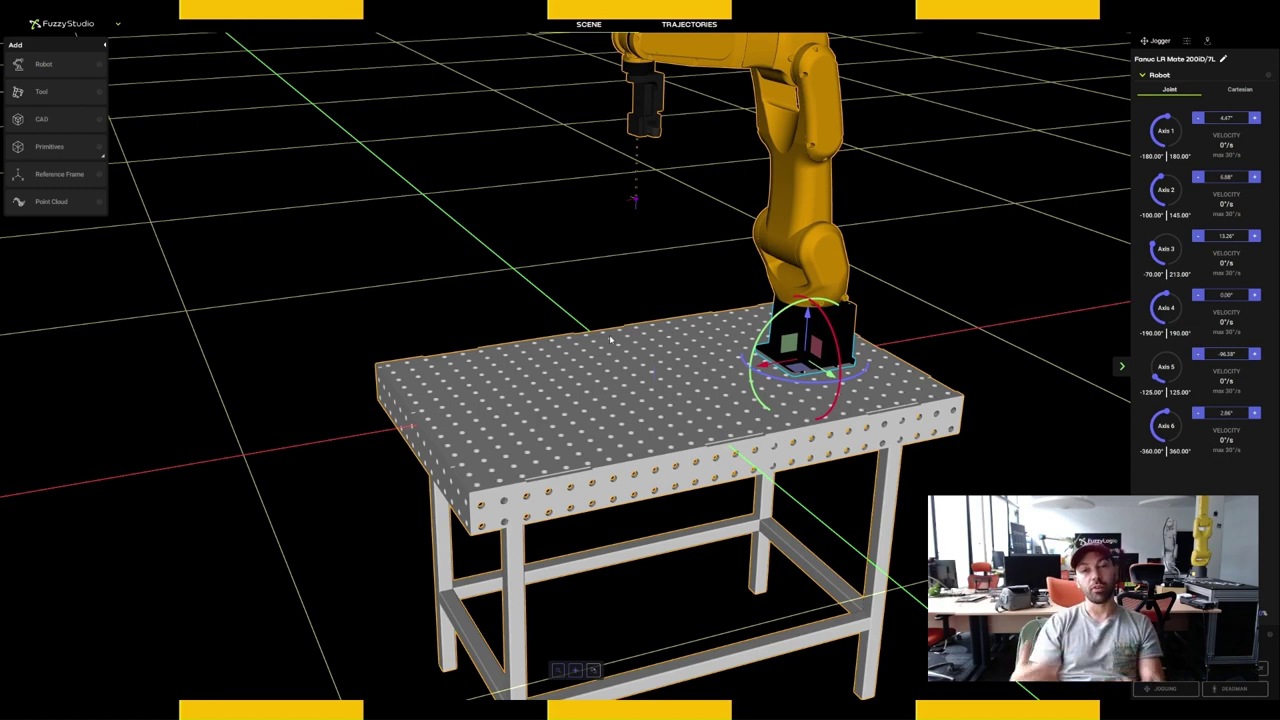
Raise the welding table with the robot along Z until its legs stand on the floor grid.
scroll(580, 280, down, 2)
click(537, 277)
scroll(547, 283, down, 3)
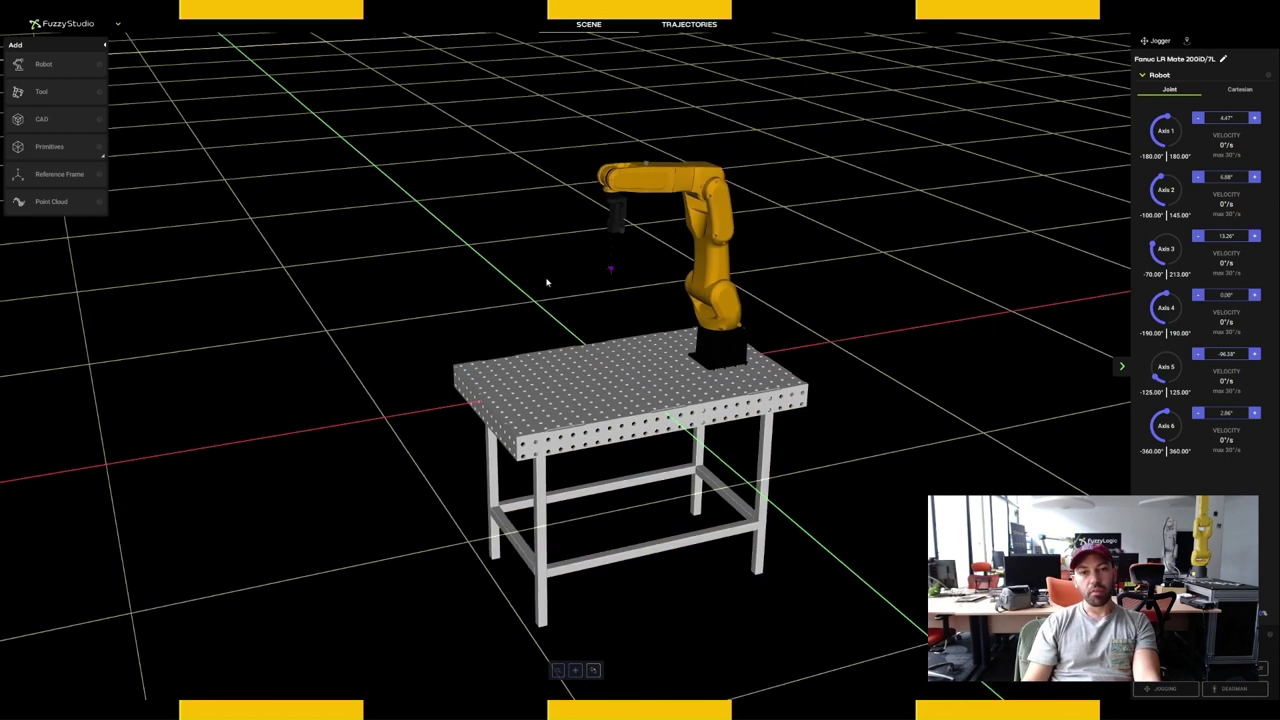
drag(830, 537, 600, 531)
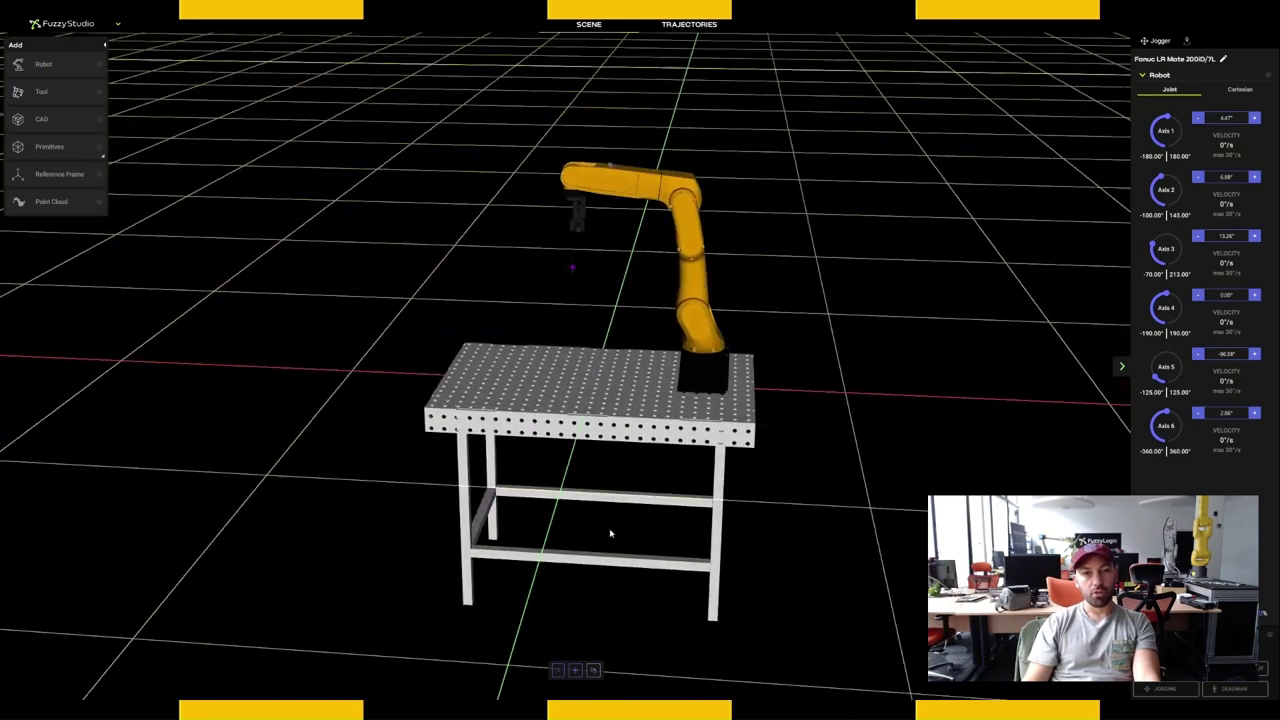
click(650, 420)
drag(609, 336, 612, 141)
drag(708, 460, 643, 384)
drag(609, 128, 609, 92)
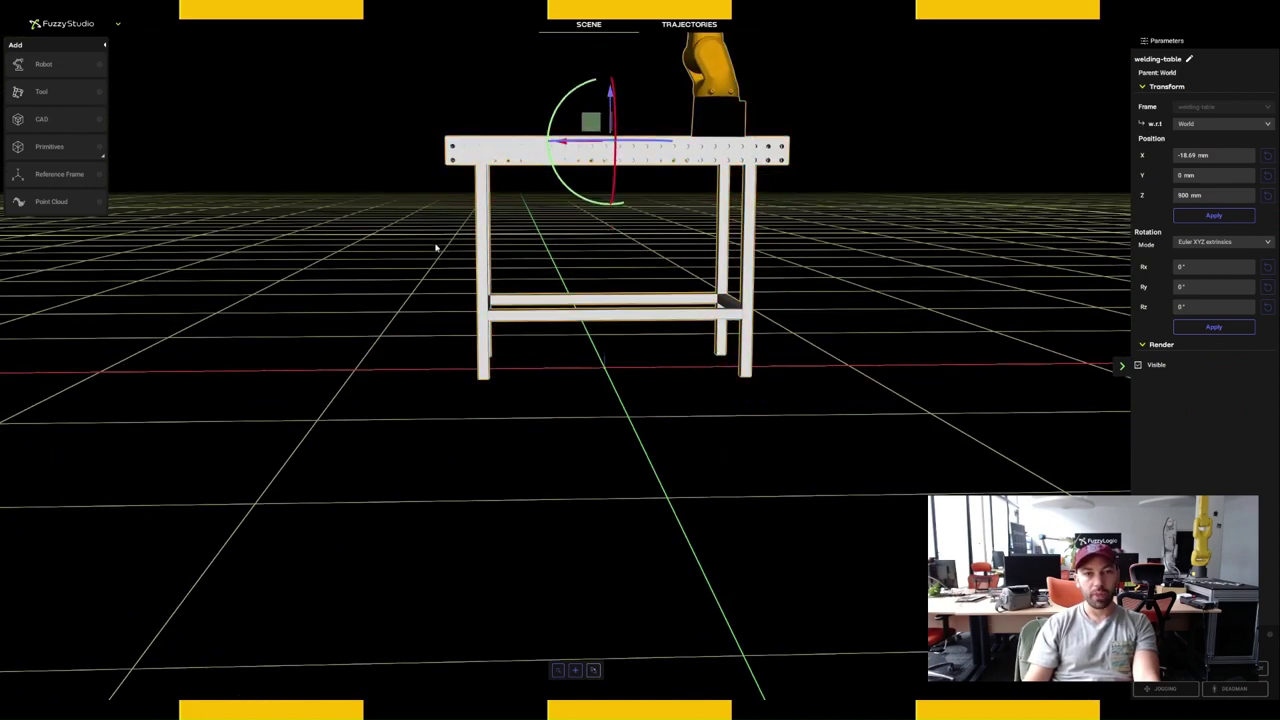
Add the Wiggle chair CAD model and place it above the table at Y 200 mm, Z 1100 mm, rotated to Rz -90°.
drag(461, 247, 674, 449)
click(244, 204)
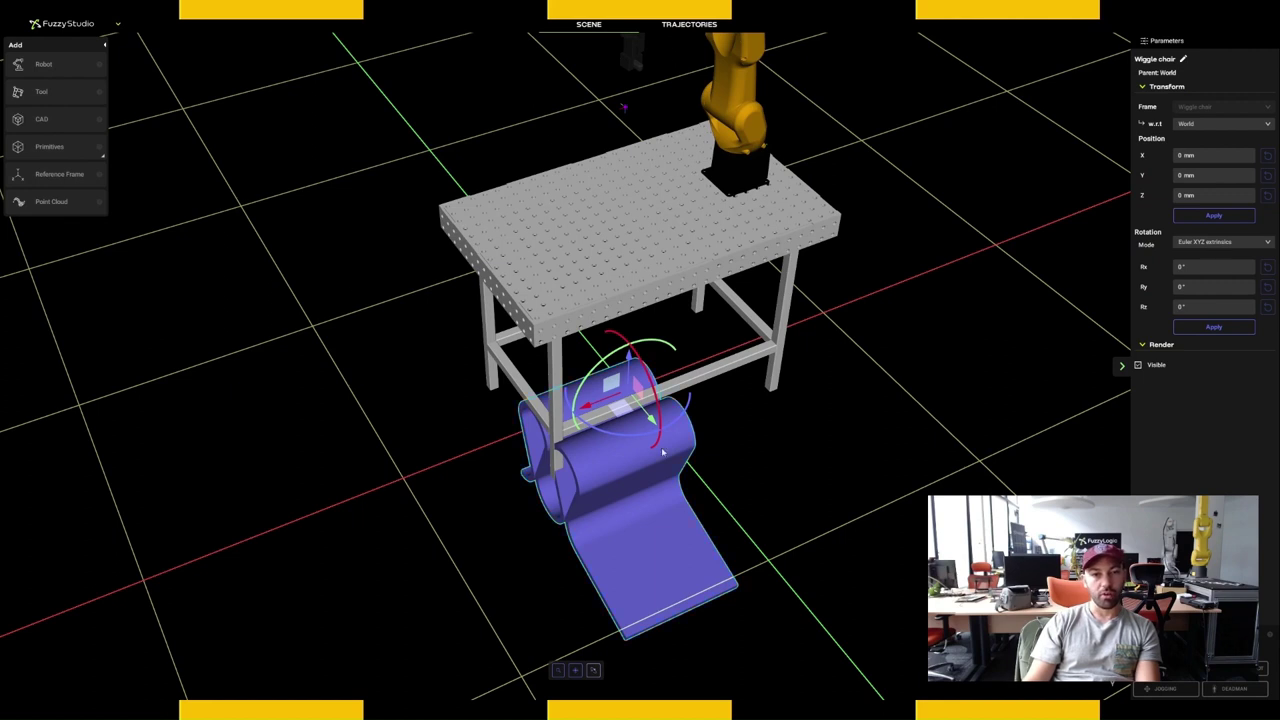
drag(662, 453, 486, 378)
drag(628, 365, 667, 160)
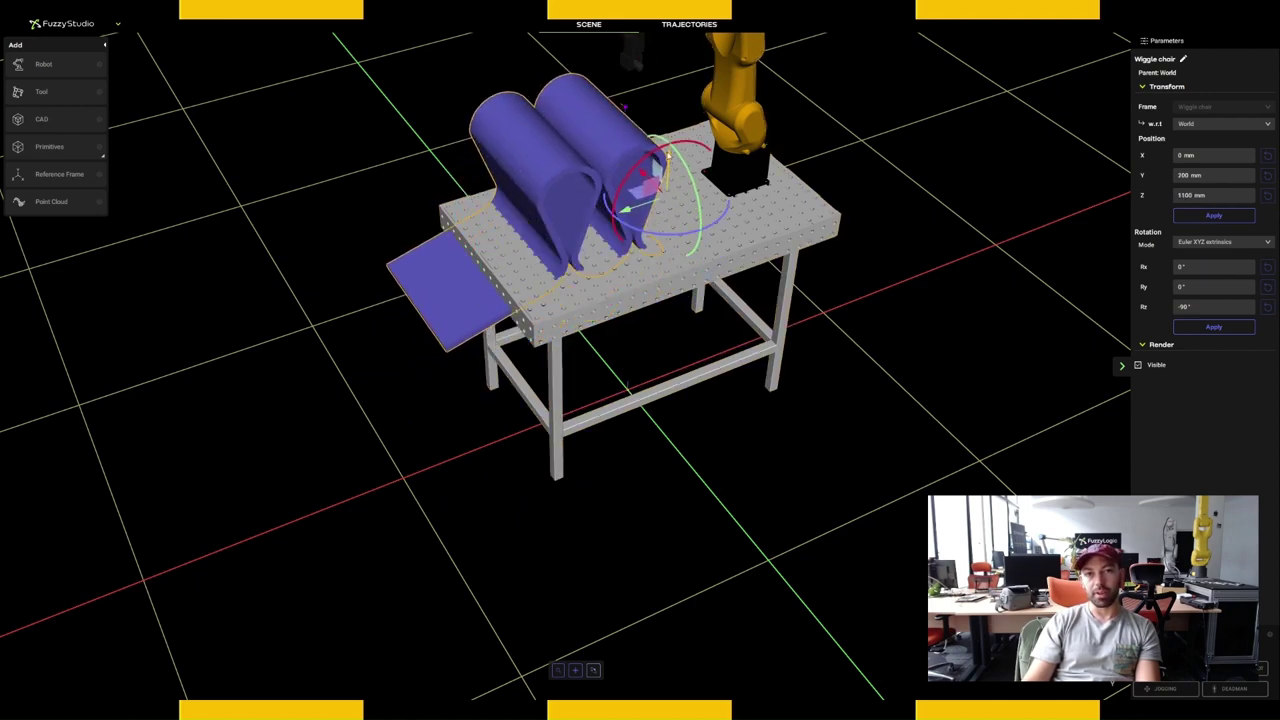
Tilt the Wiggle chair to Rx 70° and lower it onto the welding table beneath the robot's tool.
drag(943, 250, 494, 377)
drag(386, 523, 518, 346)
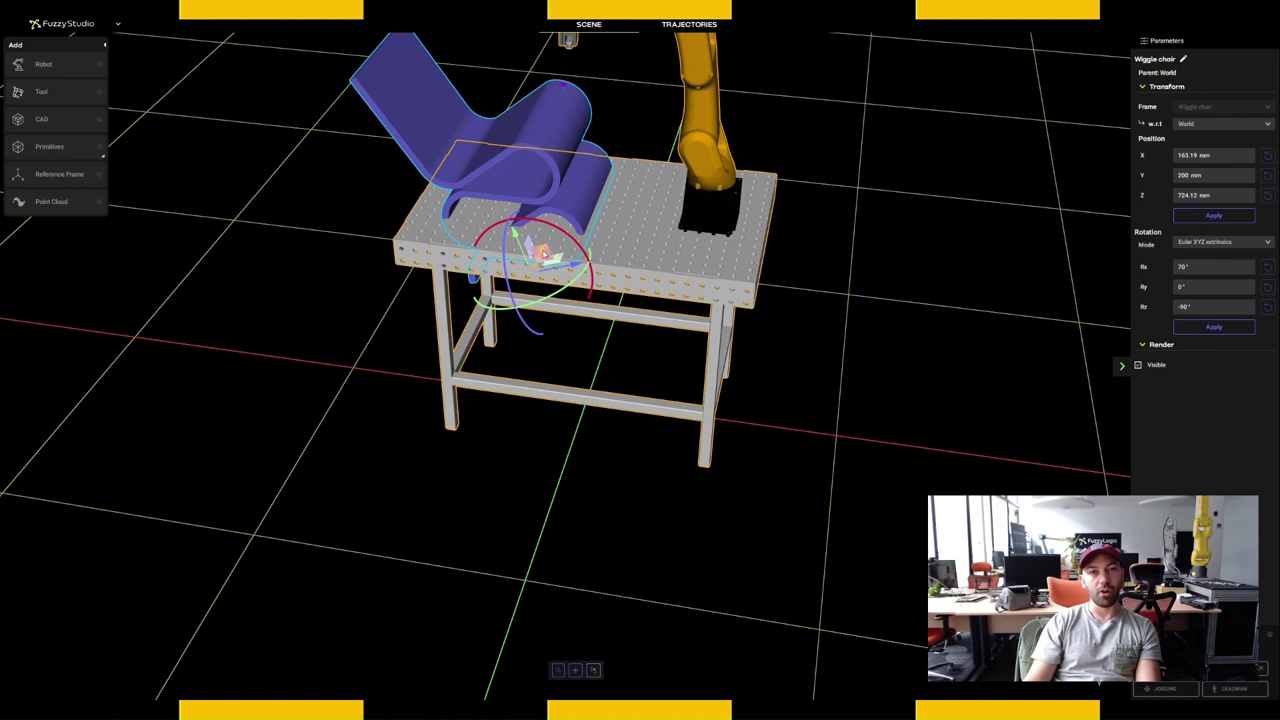
drag(543, 255, 537, 266)
drag(817, 257, 625, 336)
click(846, 353)
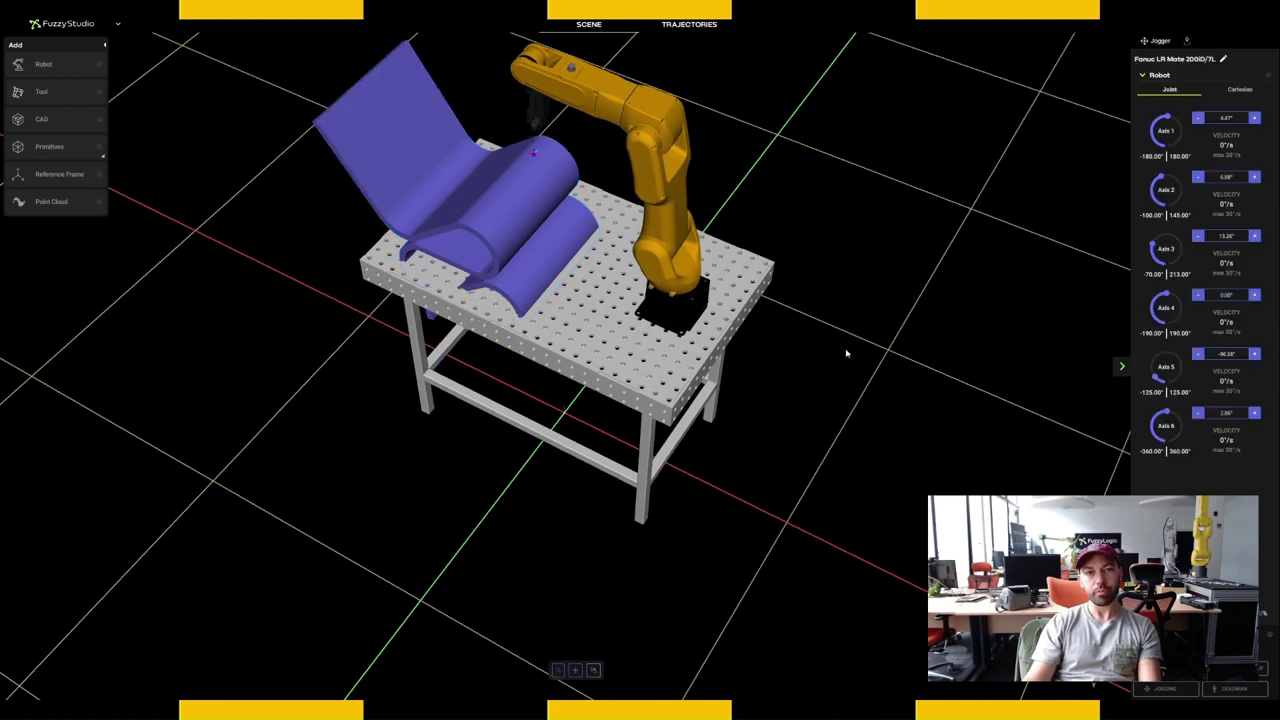